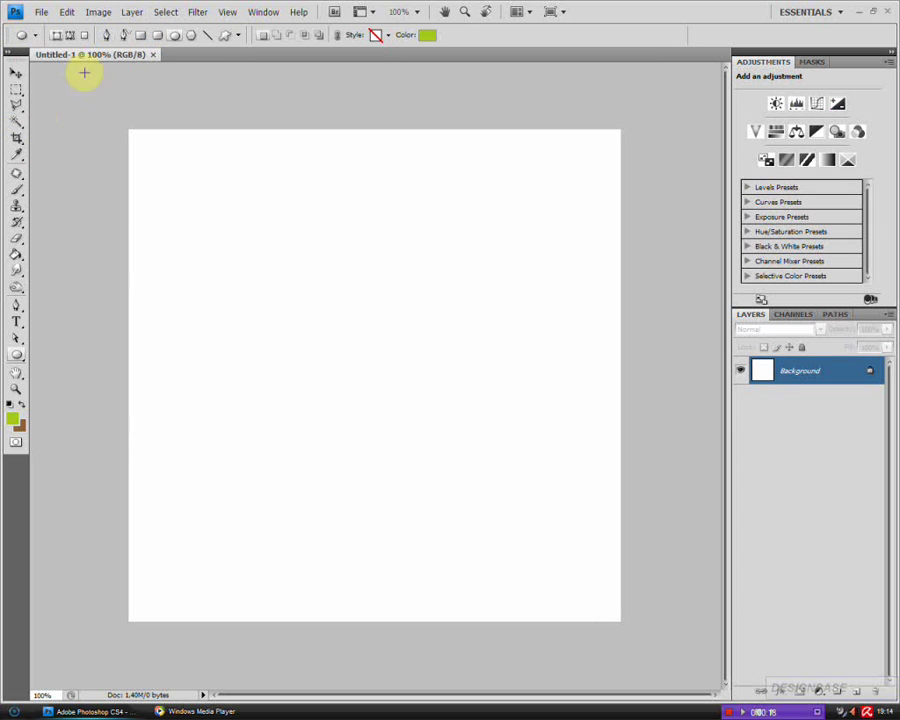
Show the rulers and place a vertical guide at about 11.5 and a horizontal guide at about 12 ruler units.
left_click(232, 10)
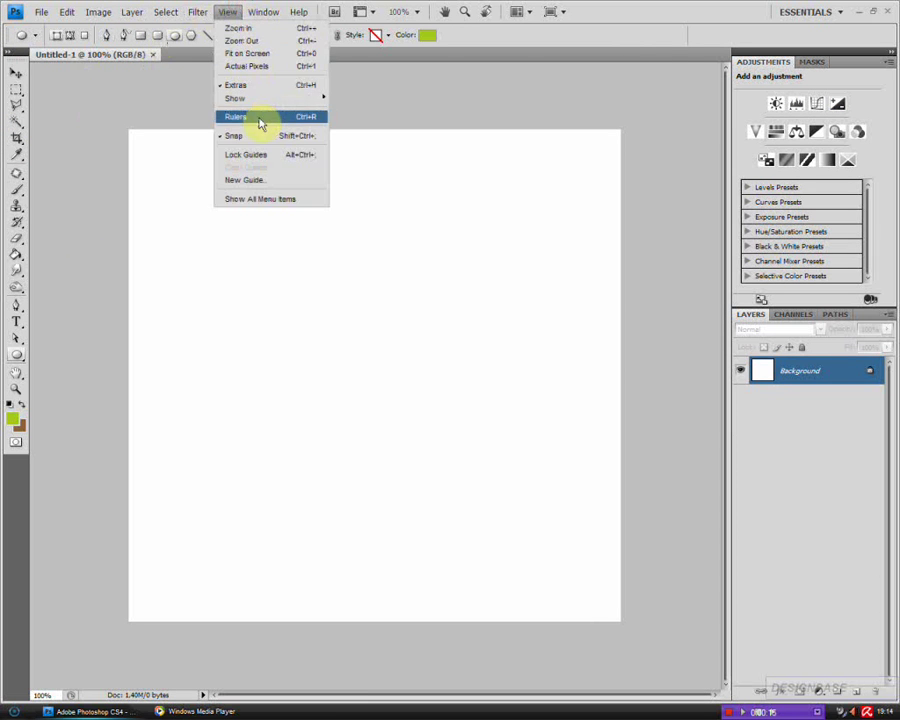
left_click(260, 118)
left_click_drag(35, 230, 364, 305)
left_click_drag(372, 68, 388, 373)
Draw a green circle shape about 10 ruler units wide, centred on the intersection of the guides.
left_click(16, 390)
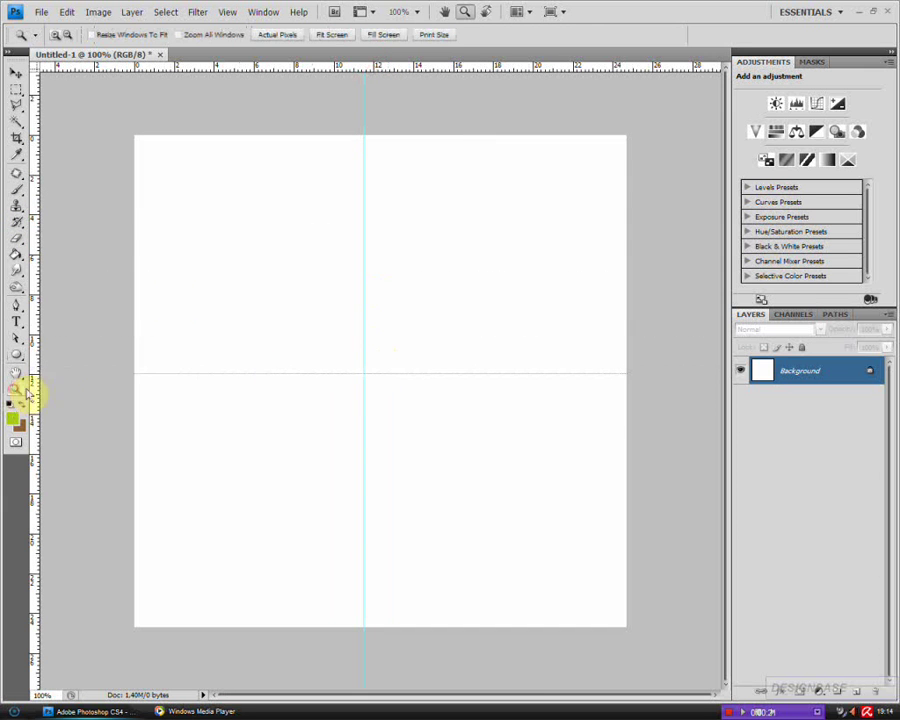
left_click_drag(174, 184, 588, 570)
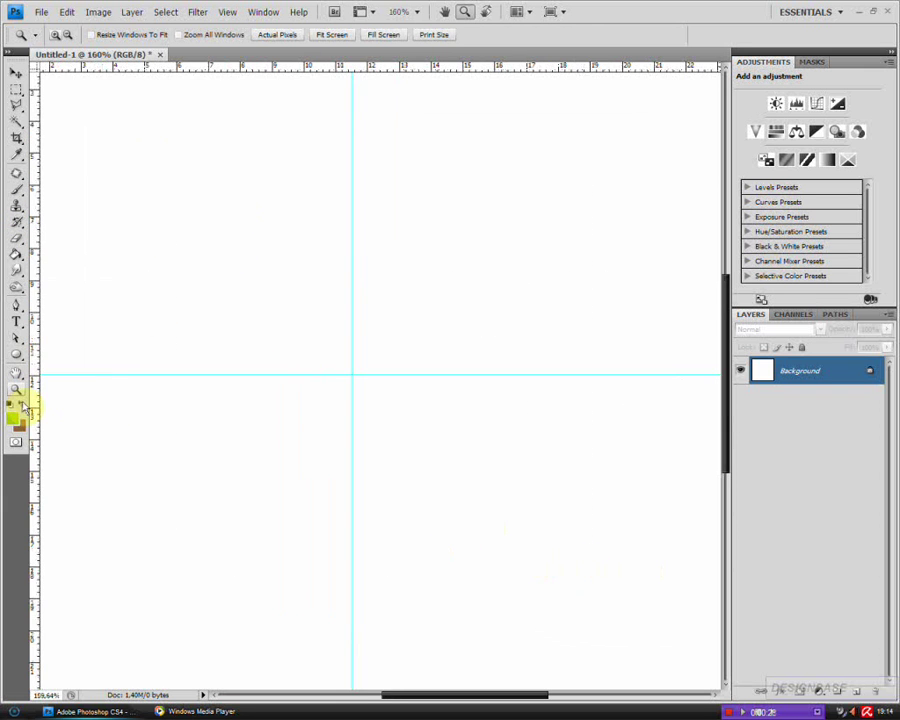
double_click(16, 389)
left_click(16, 351)
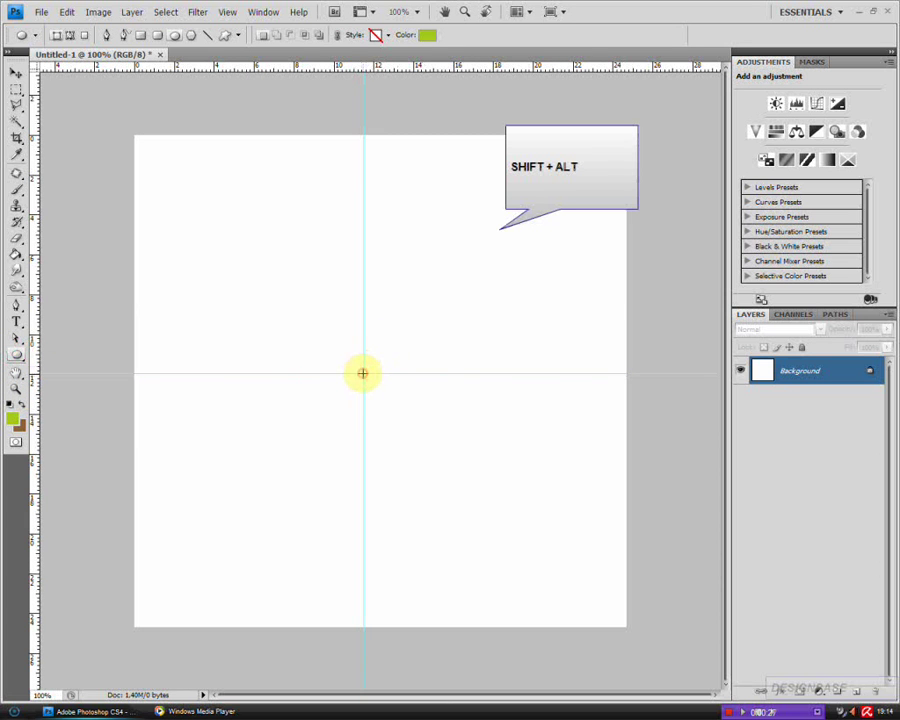
left_click_drag(350, 360, 263, 242)
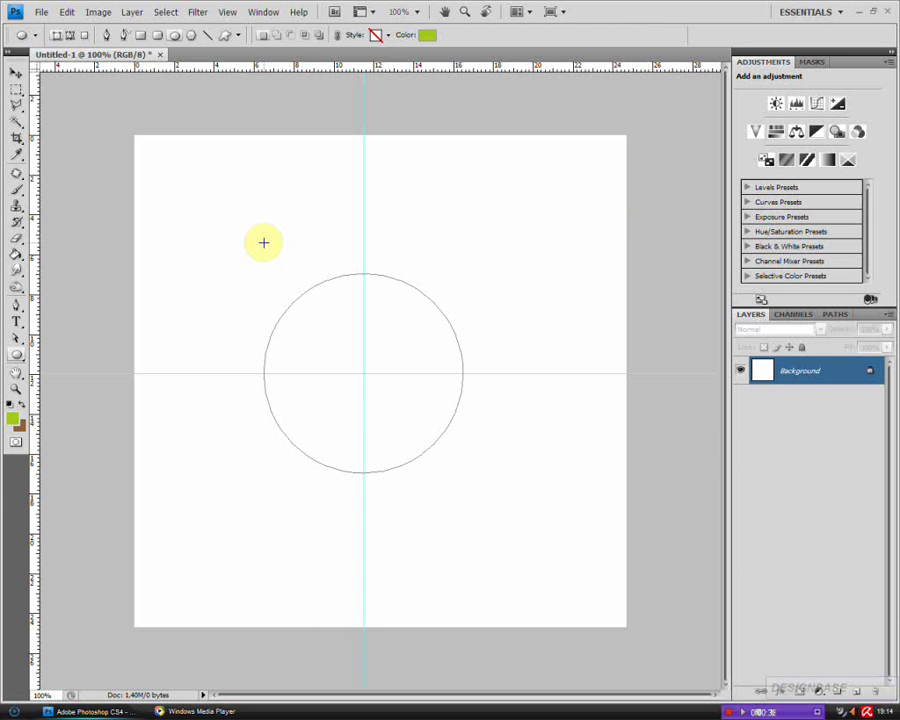
left_click_drag(263, 242, 263, 242)
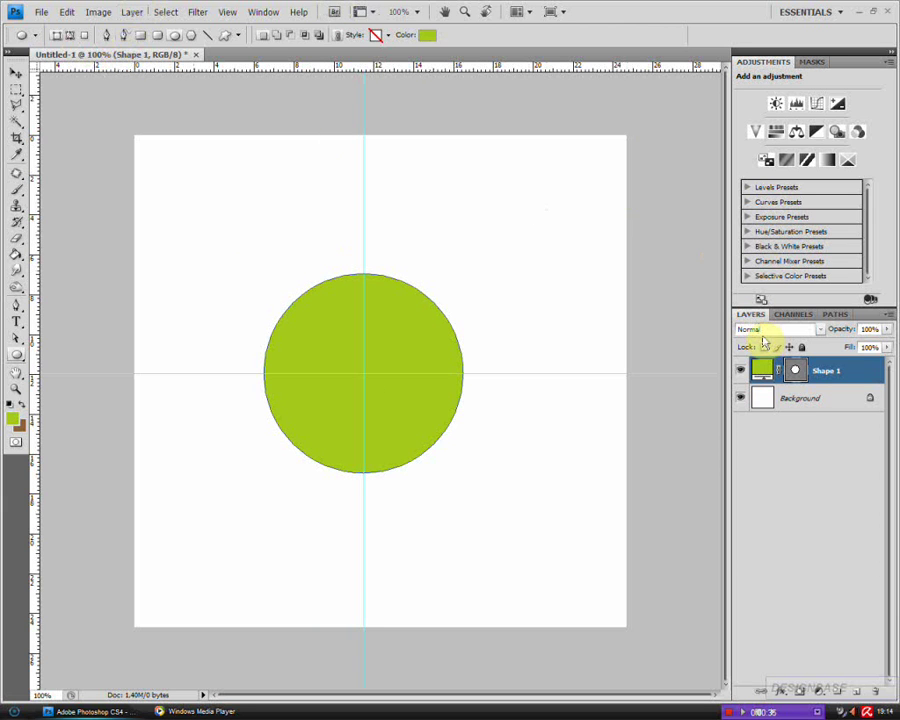
Subtract a concentric circle about 6.7 ruler units wide from the green circle's vector mask to form a ring.
left_click(795, 370)
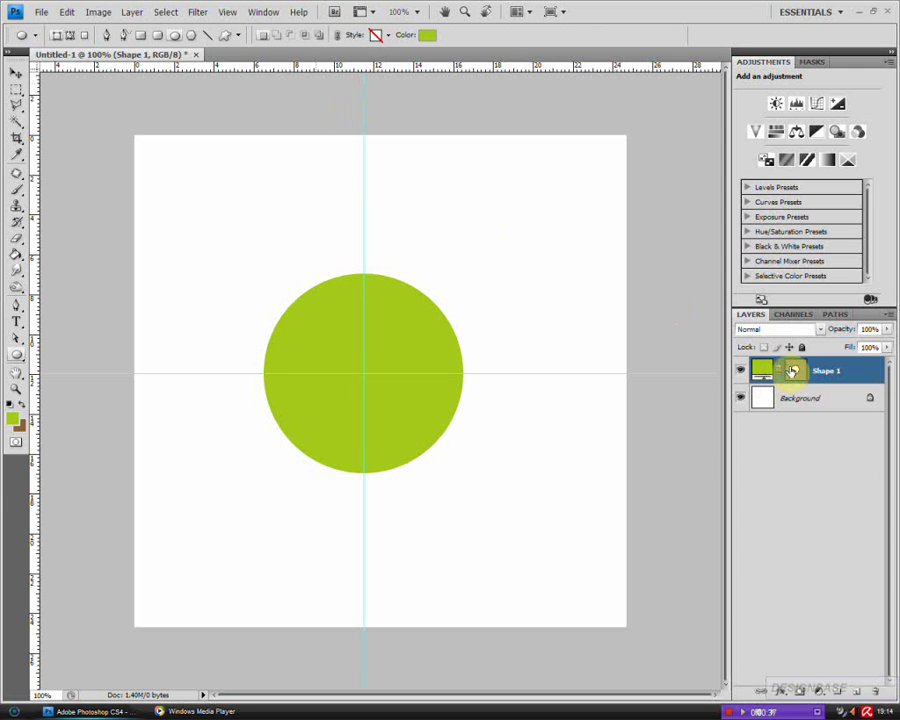
left_click(795, 370)
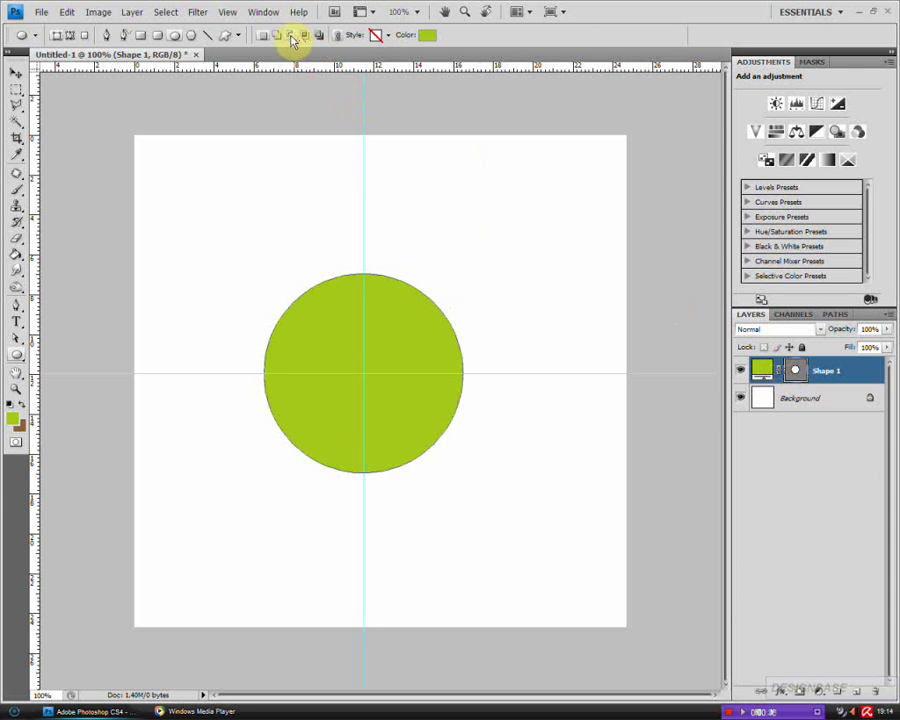
left_click(291, 36)
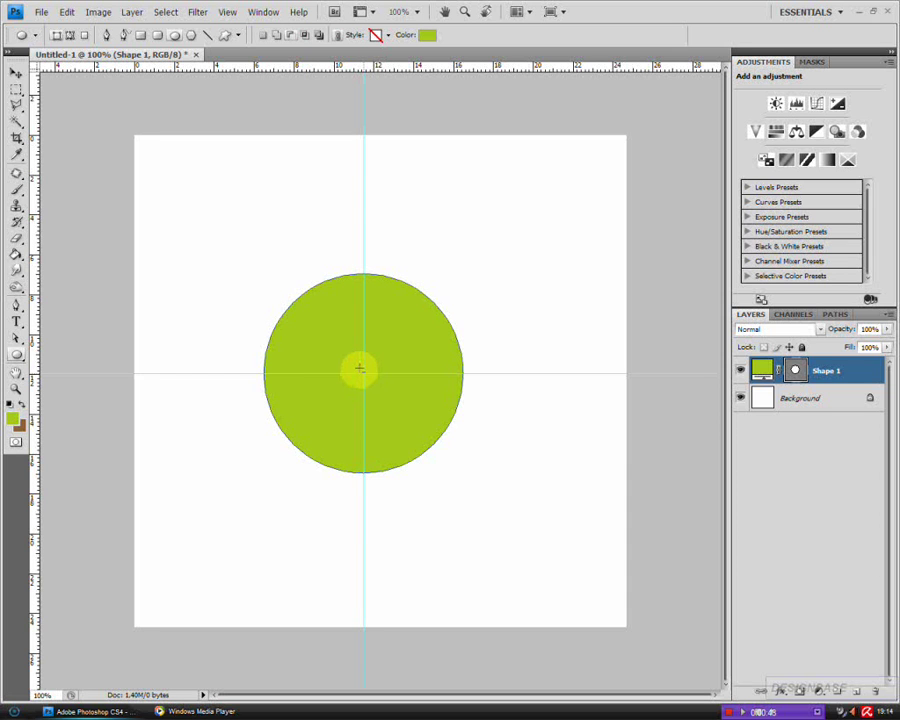
left_click_drag(359, 369, 297, 265)
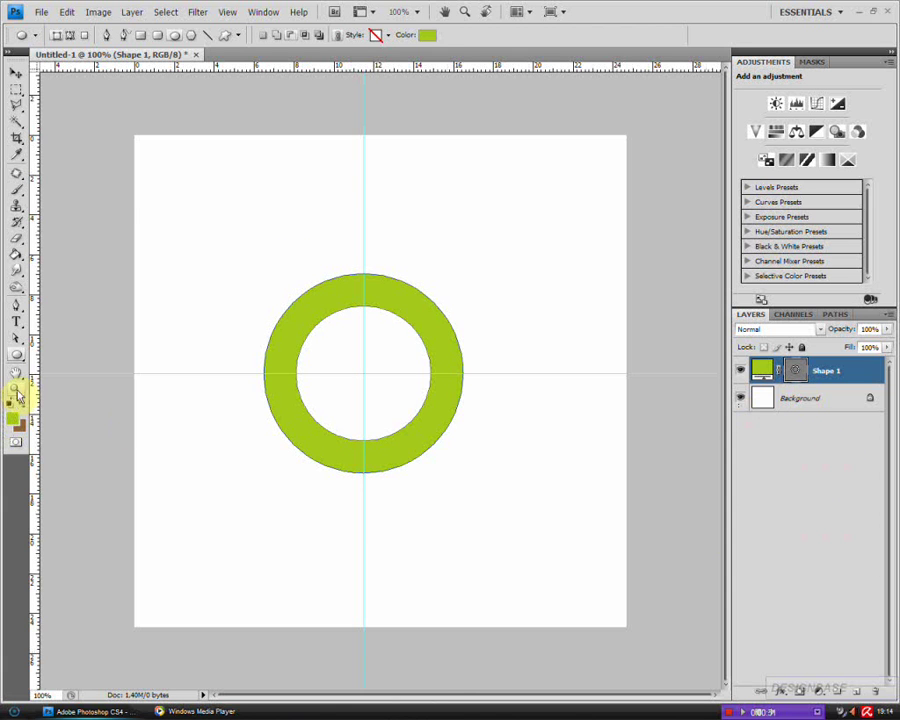
Subtract the ring's lower-left half with a closed Pen path whose cutting edge runs diagonally from upper left to lower right.
left_click(16, 390)
left_click_drag(149, 189, 527, 542)
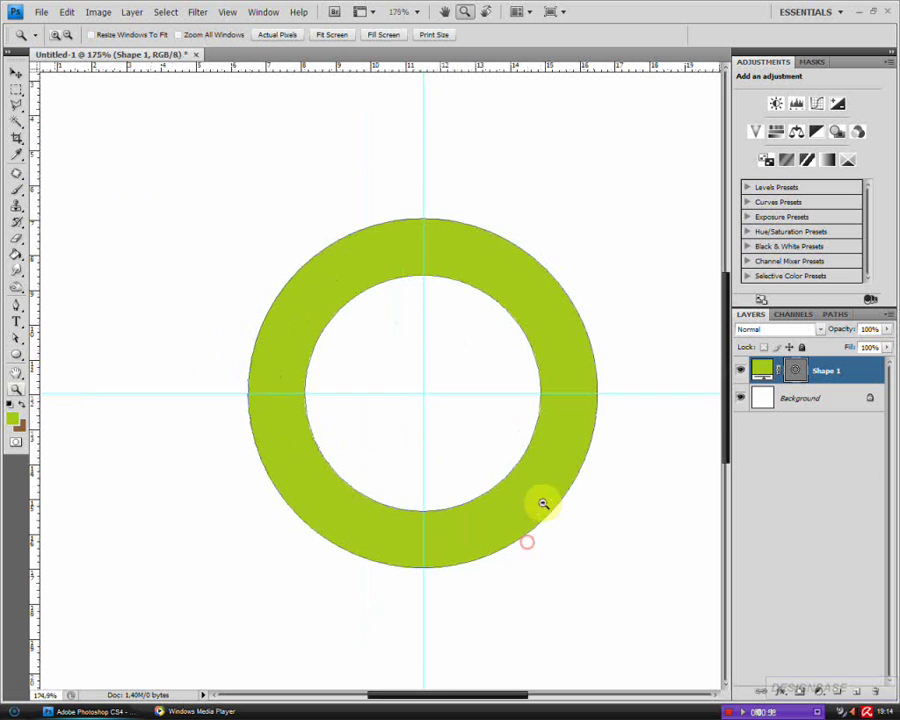
left_click(826, 400)
left_click(797, 371)
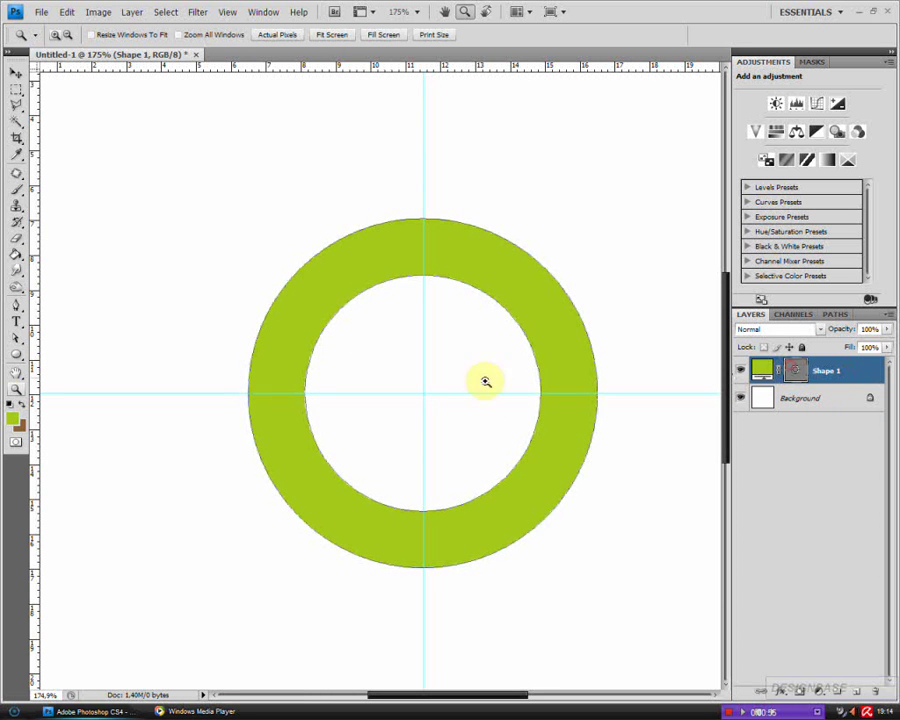
left_click(16, 310)
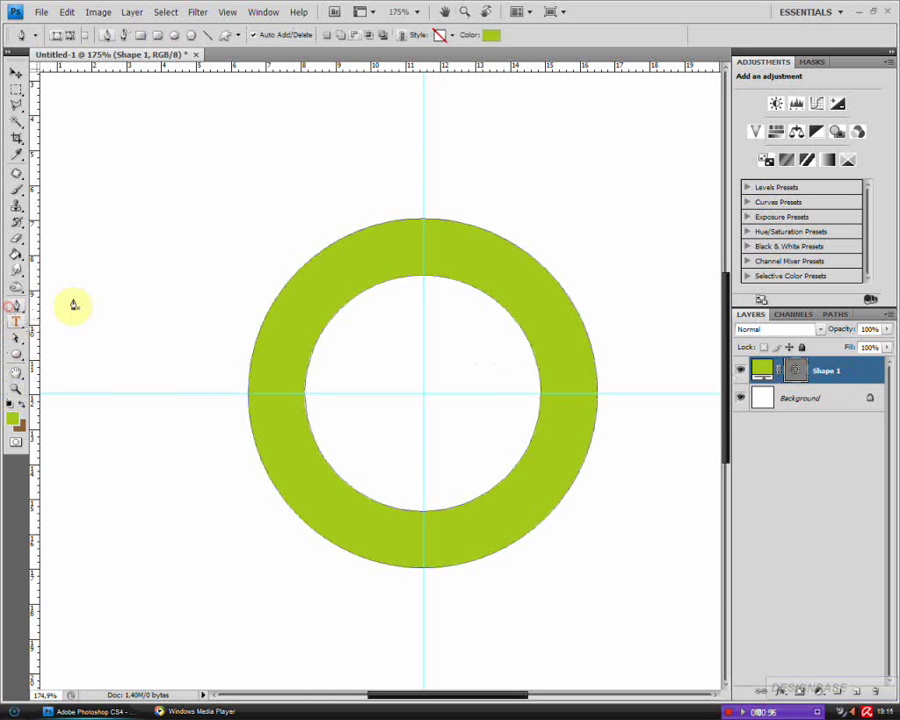
left_click(353, 35)
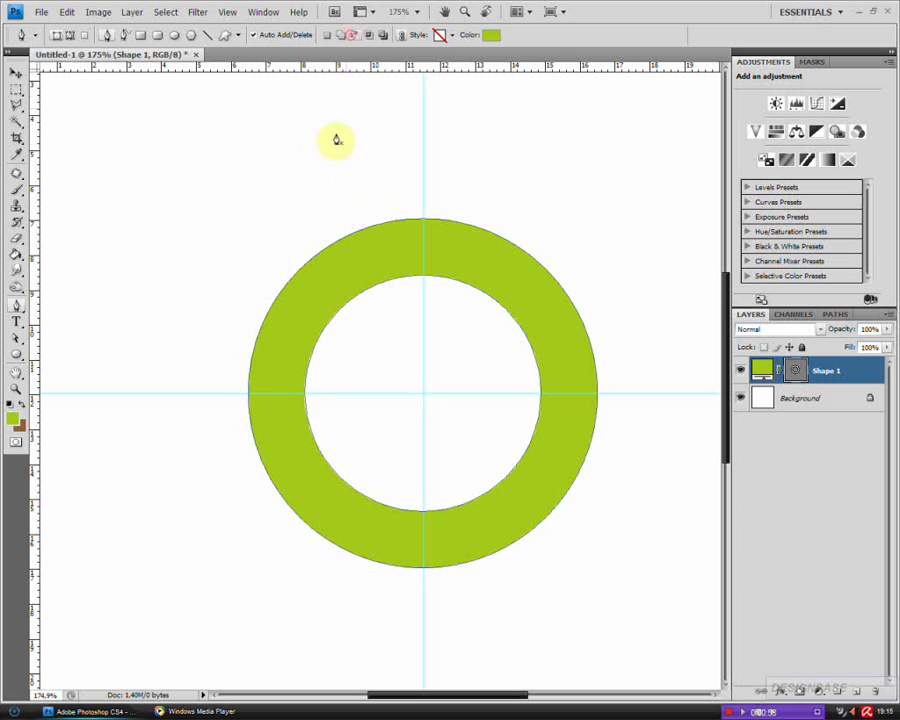
left_click(796, 370)
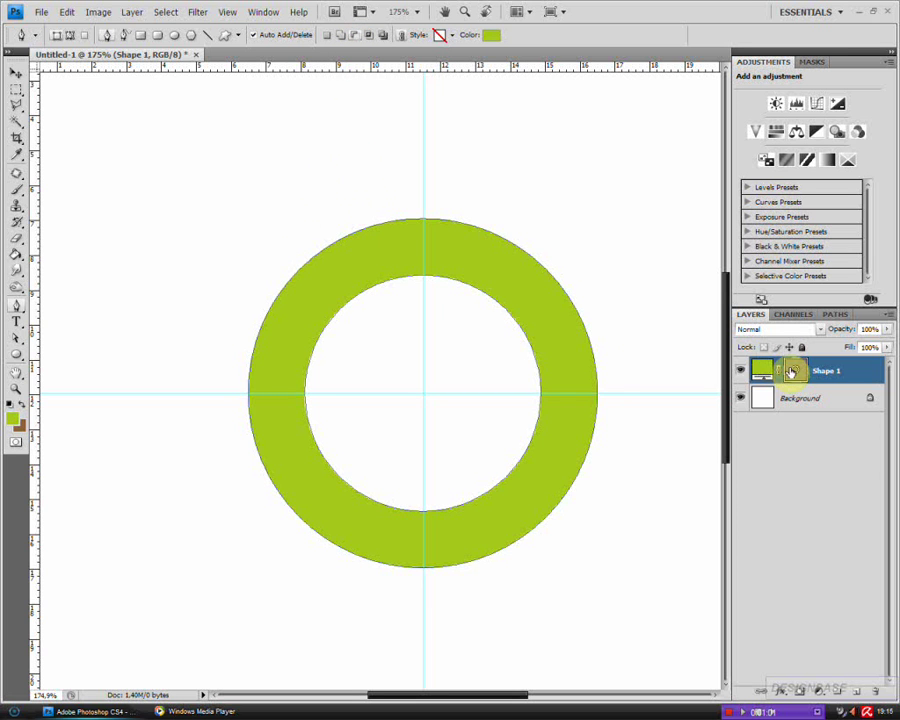
left_click(270, 229)
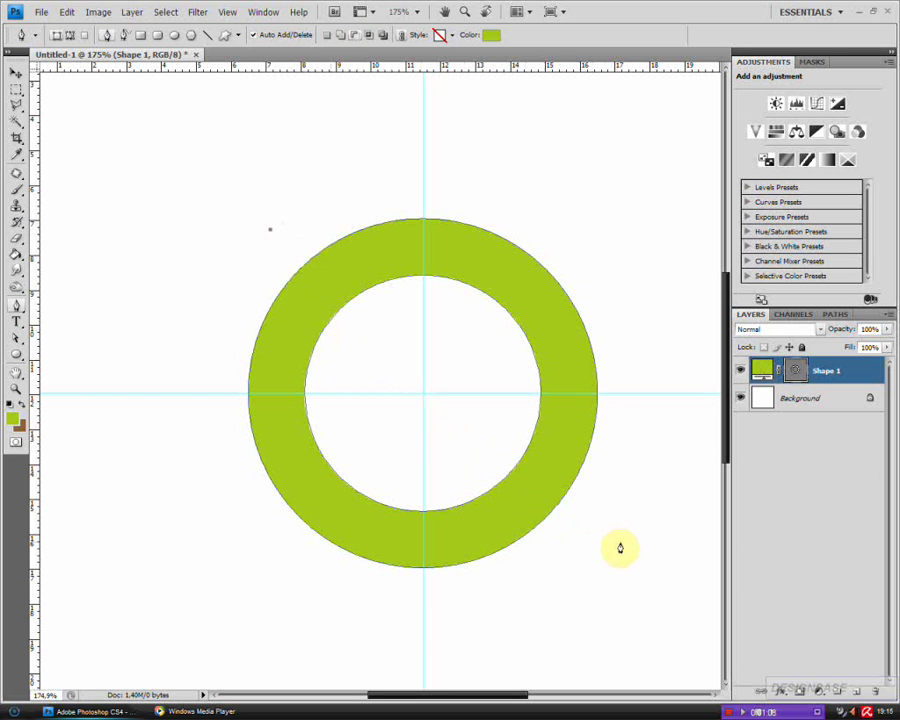
left_click(583, 542)
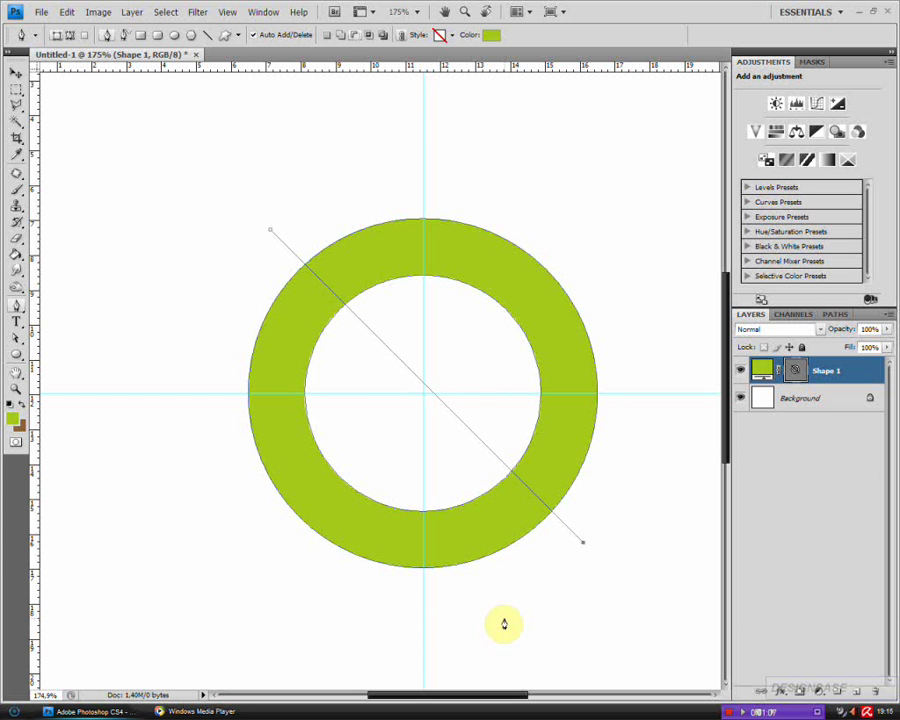
left_click(424, 645)
left_click(117, 404)
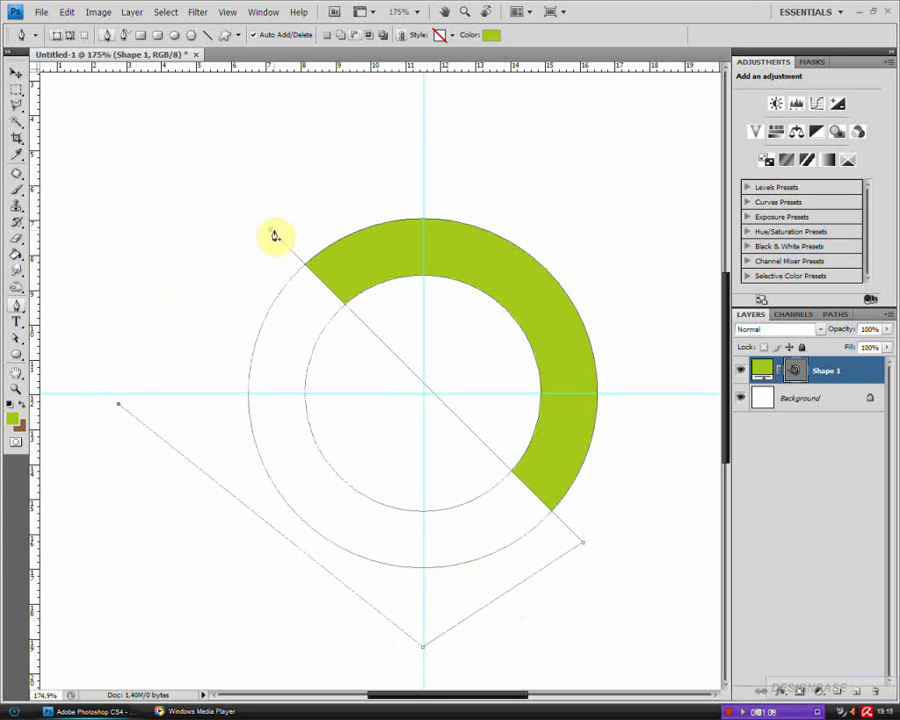
left_click(815, 402)
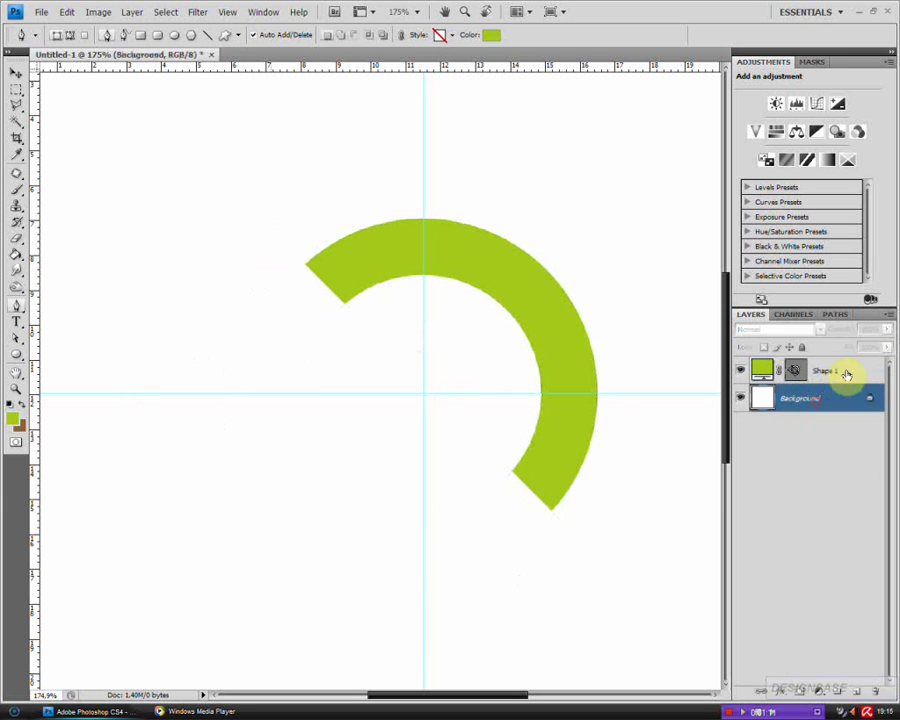
Begin a Pen path on Shape 1's vector mask at the arc's upper-left end, curving outward to a pointed tail tip.
left_click(842, 370)
scroll(428, 380, "up", 2)
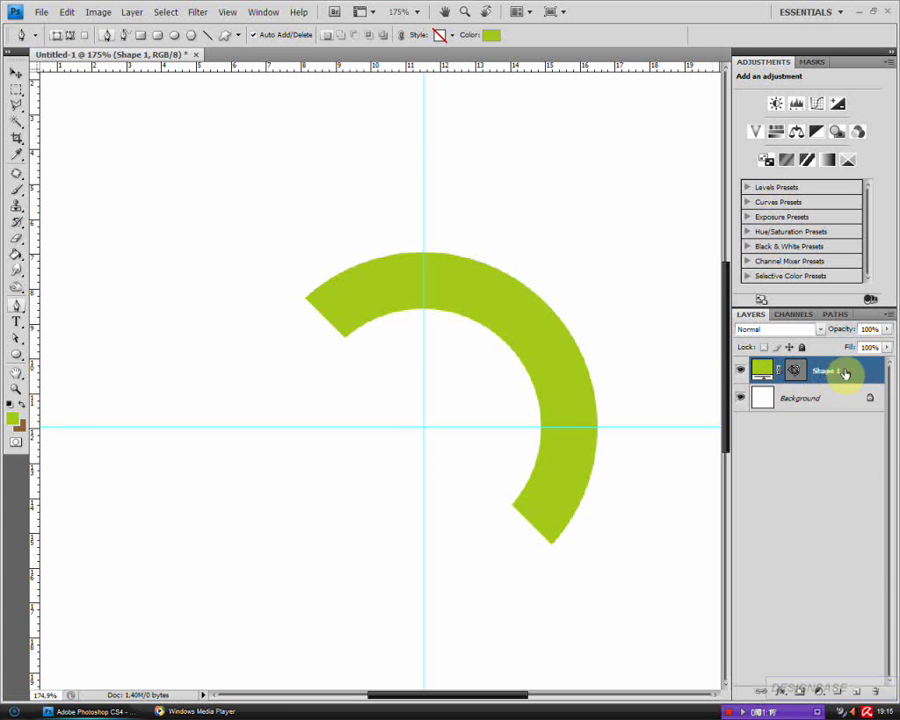
left_click(15, 389)
left_click_drag(189, 167, 469, 463)
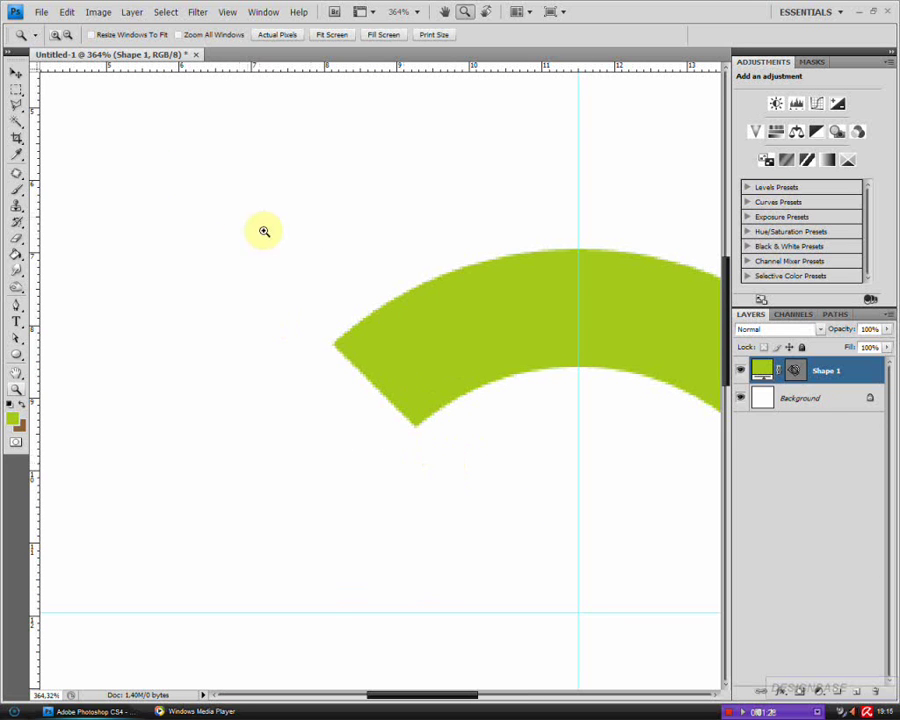
left_click(797, 371)
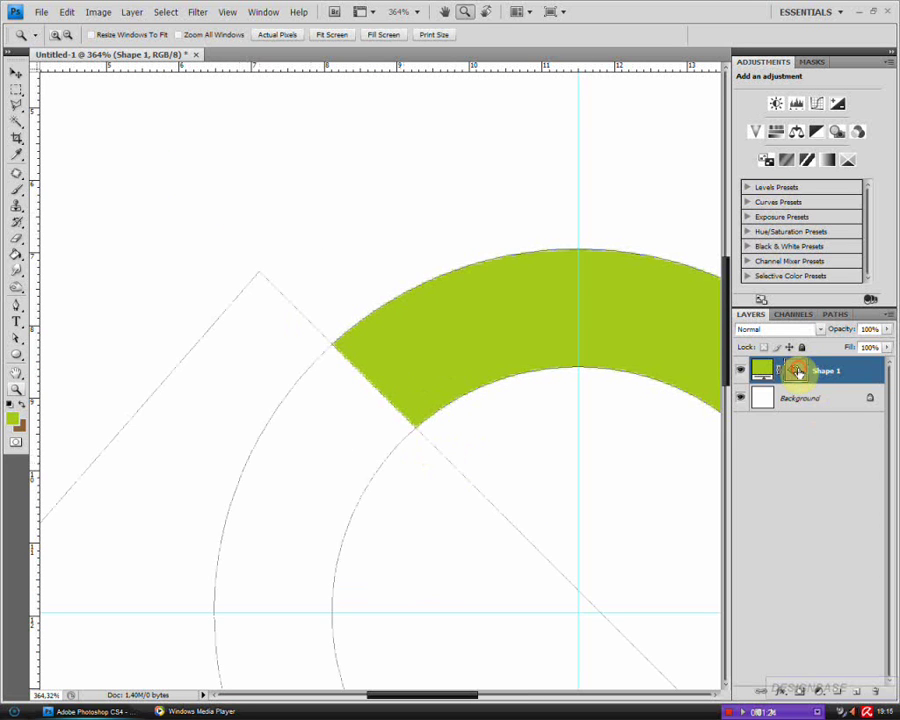
left_click(17, 308)
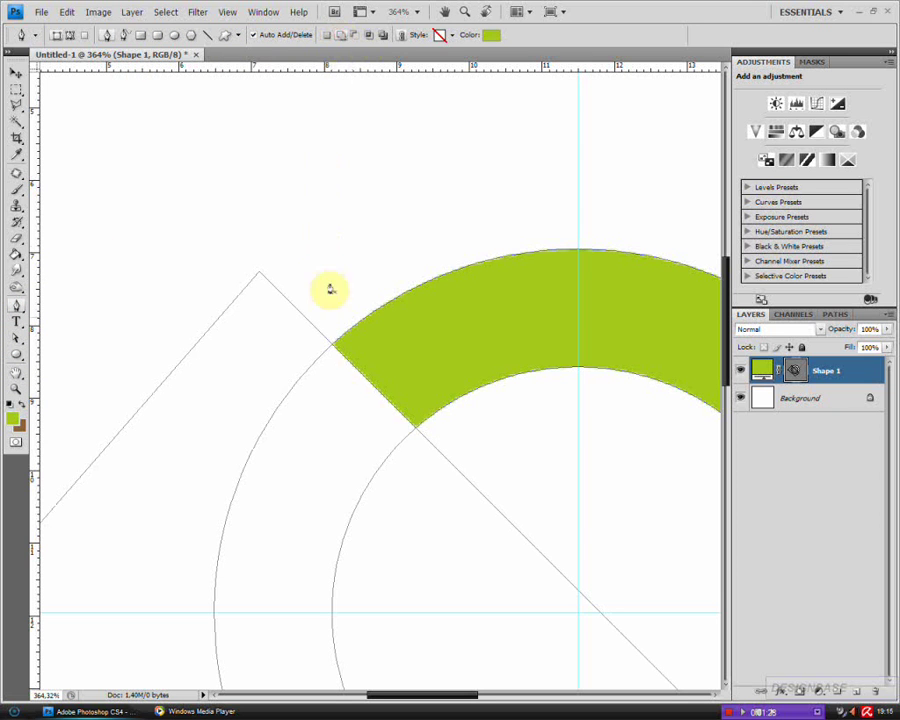
left_click(370, 385)
scroll(251, 293, "up", 1)
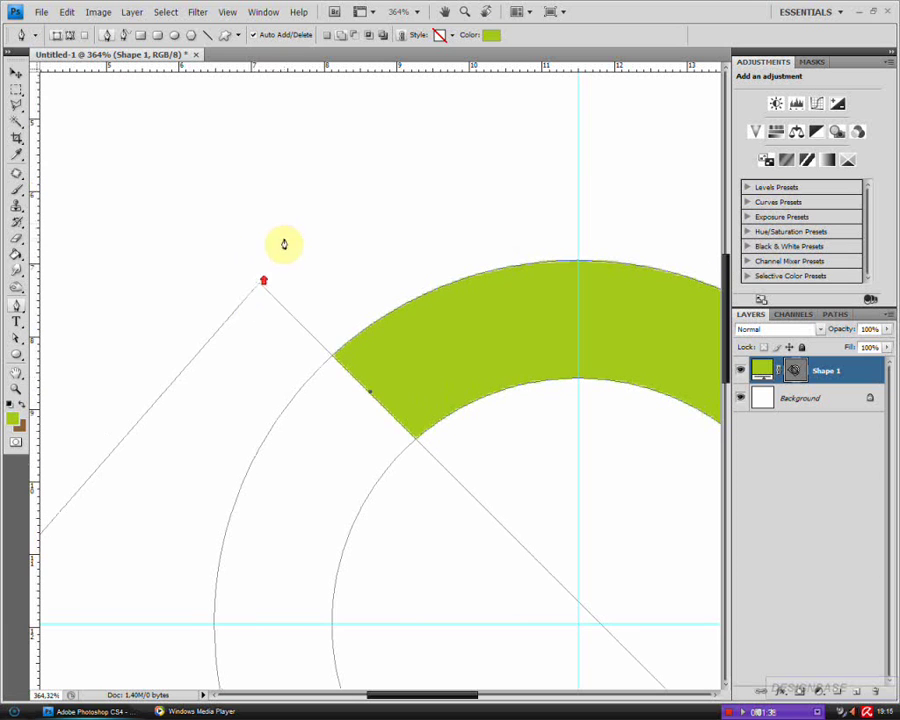
left_click_drag(262, 234, 287, 161)
key("ctrl+z")
left_click_drag(294, 217, 318, 114)
left_click(296, 222)
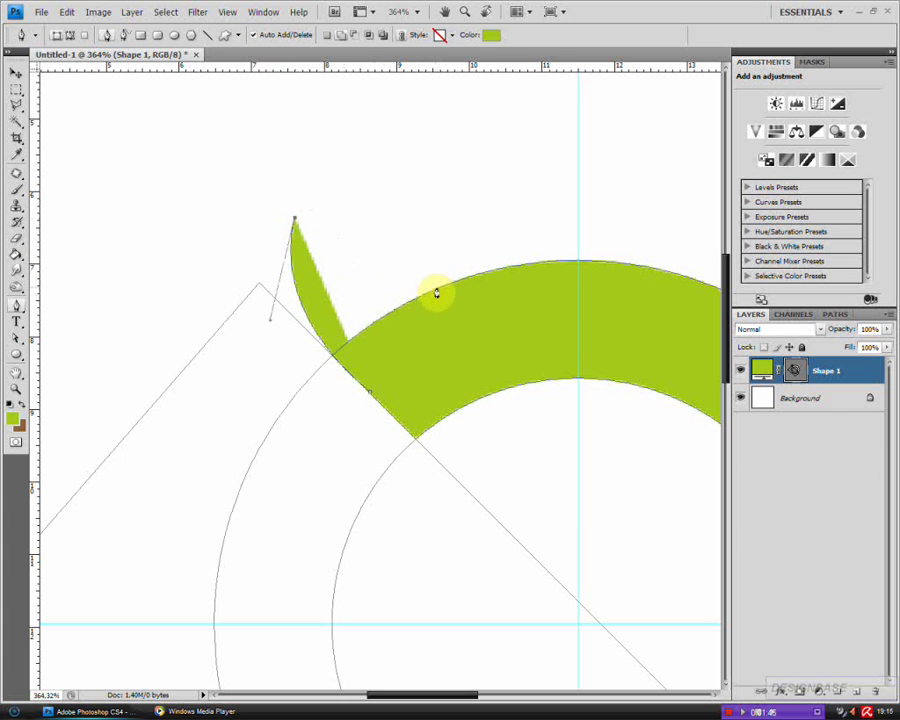
Curve the tail's path back into the green arc and close it at its starting point.
mouse_move(436, 291)
left_mouse_down()
mouse_move(494, 264)
mouse_move(502, 279)
mouse_move(492, 307)
mouse_move(533, 302)
left_mouse_up()
key("ctrl+z")
left_click_drag(430, 384, 368, 385)
left_click(371, 398)
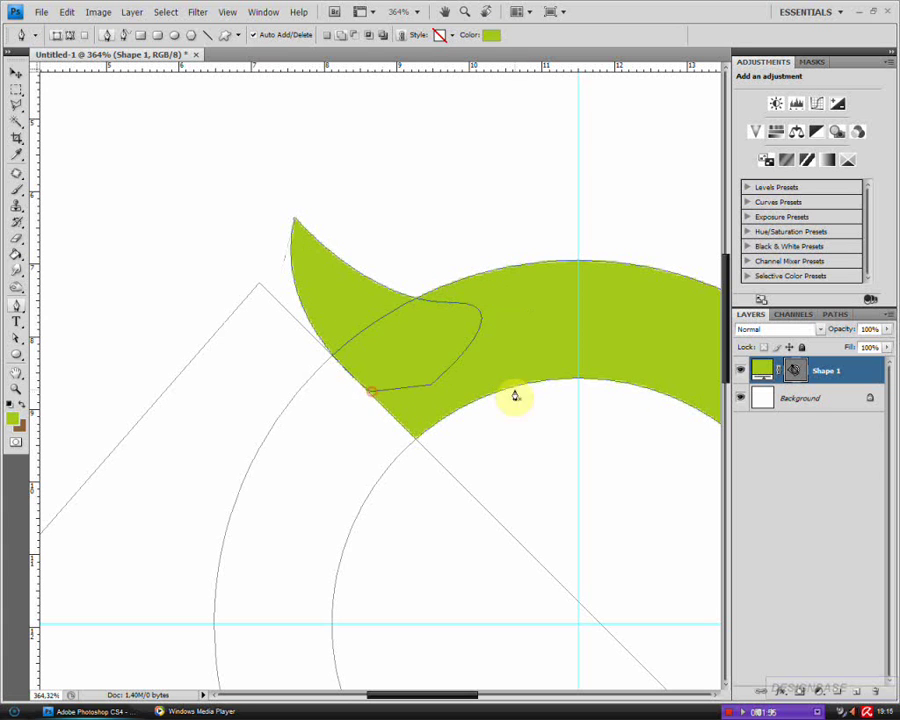
left_click(868, 402)
left_click(844, 368)
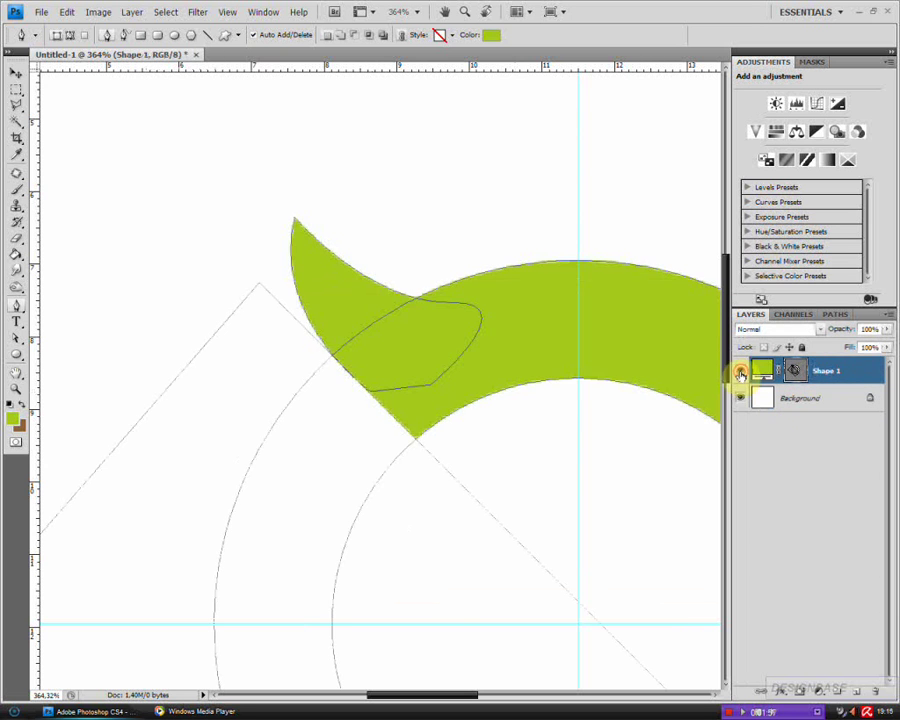
Duplicate the Shape 1 layer with the default name.
double_click(14, 388)
left_click(795, 399)
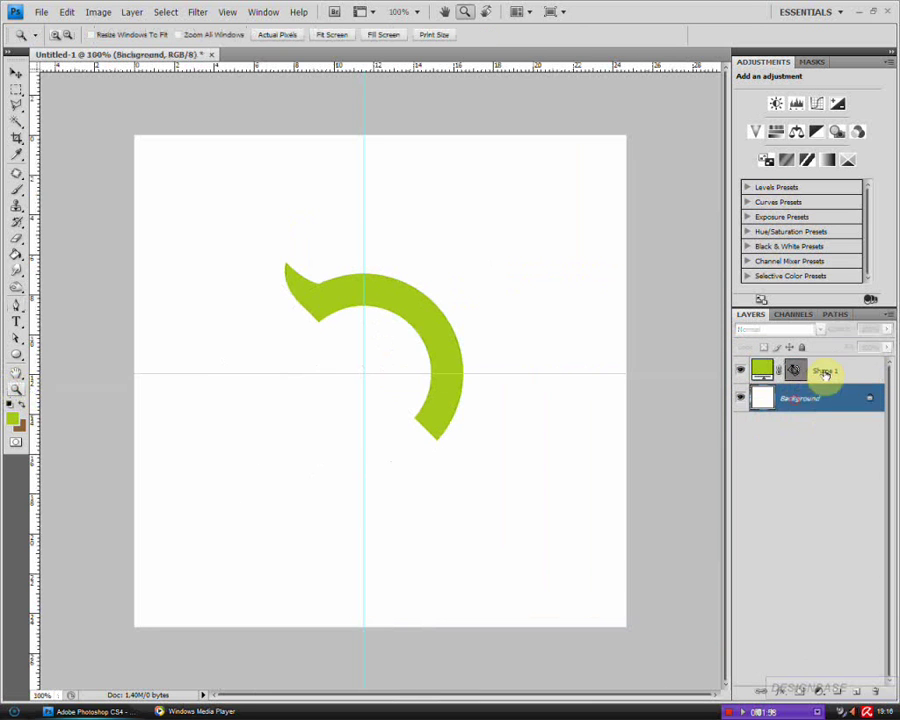
left_click(843, 366)
right_click(840, 366)
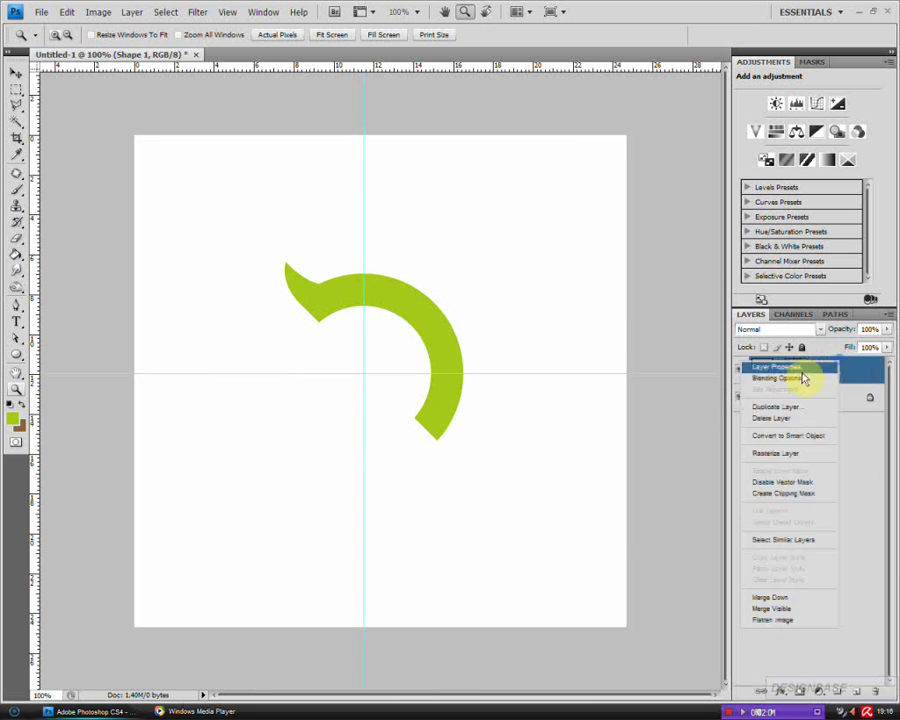
left_click(802, 412)
left_click(569, 222)
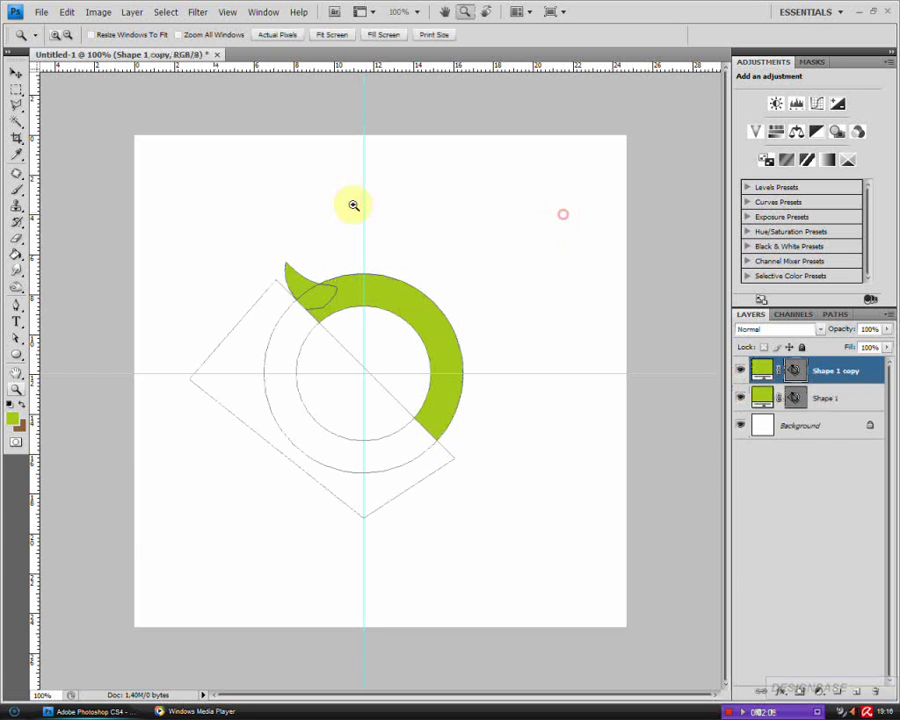
Remove the vertical and horizontal guides from the canvas.
left_click(17, 76)
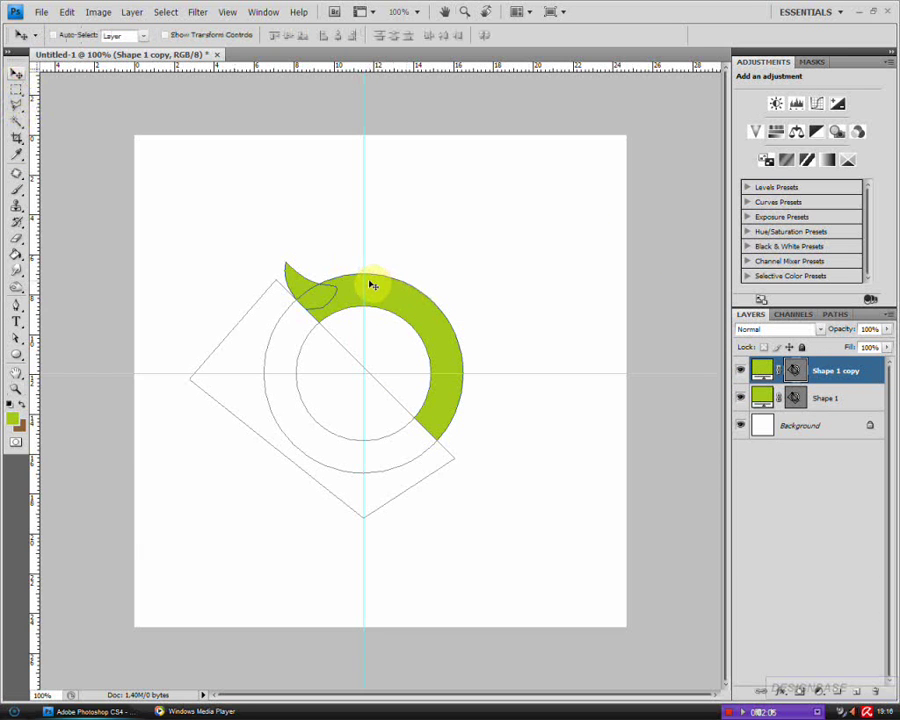
left_click(364, 281)
left_click_drag(407, 374, 402, 72)
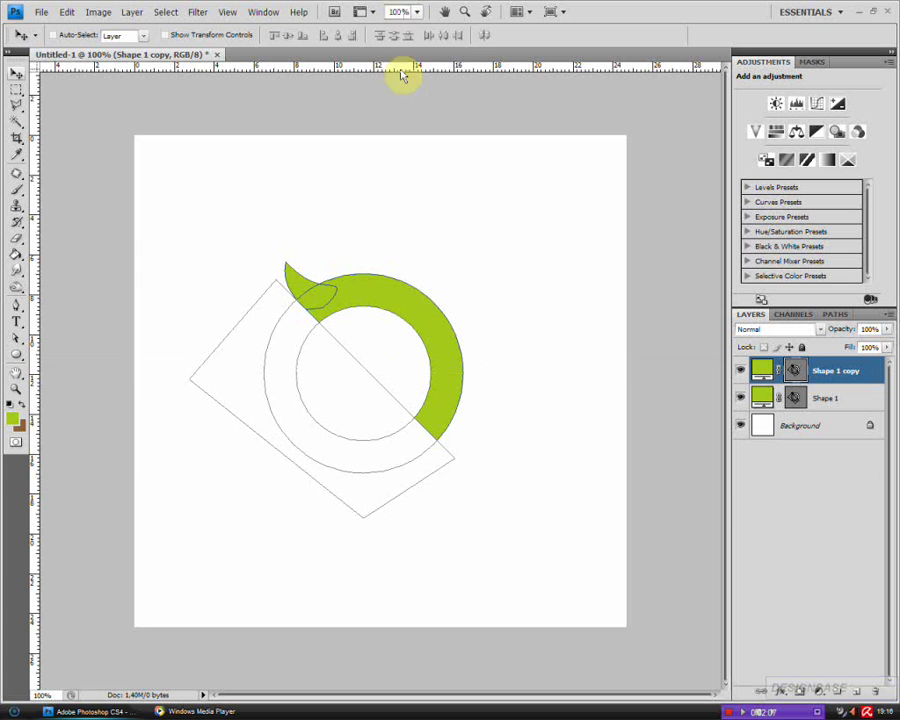
Flip the Shape 1 copy horizontally and vertically, and move it opposite the original arc to form the ring's lower-left half.
key("ctrl+t")
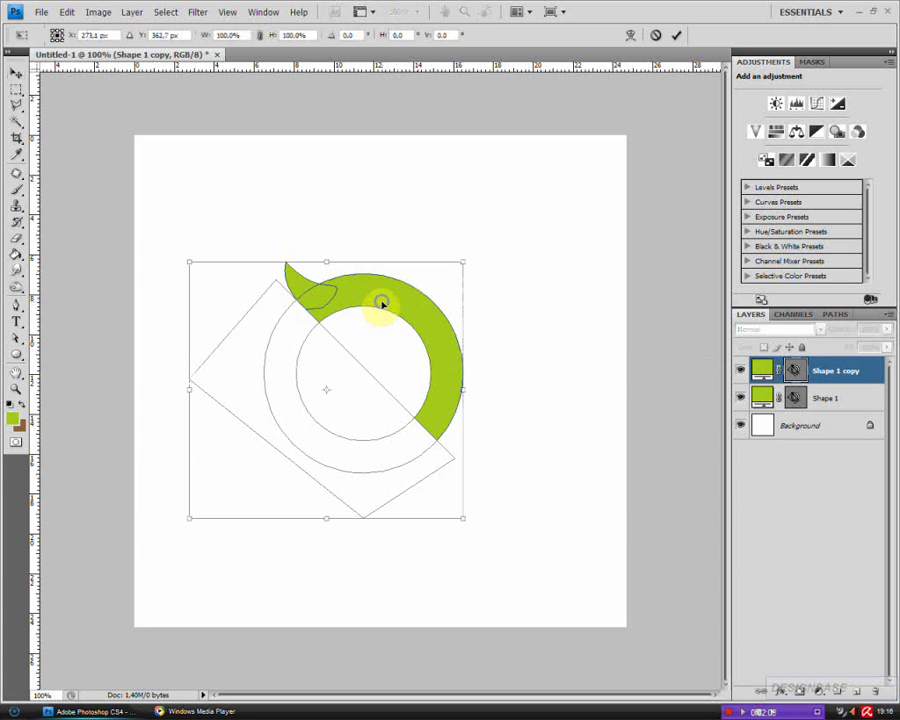
right_click(383, 304)
left_click(427, 453)
right_click(311, 316)
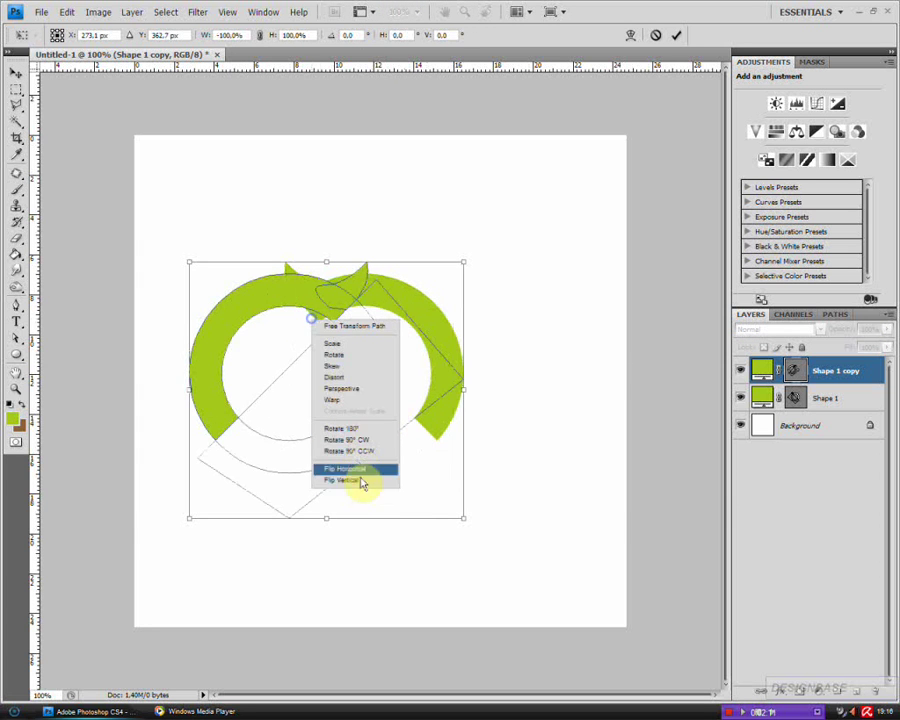
left_click(359, 481)
key("Return")
left_click_drag(311, 484, 364, 453)
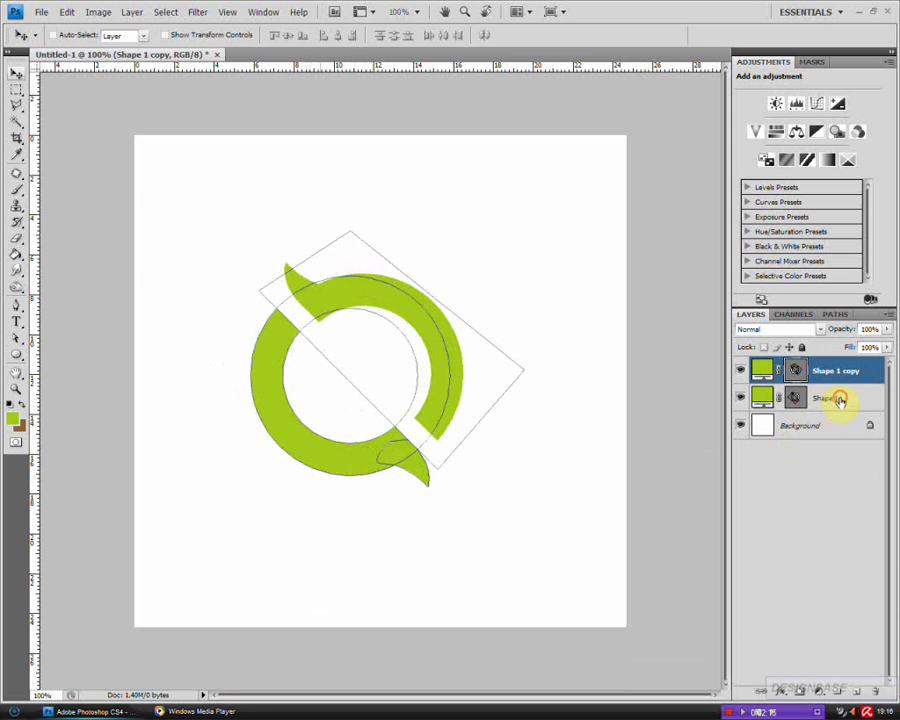
Nudge the Shape 1 copy arc into line with the original arc, leaving even gaps between the two halves of the ring.
mouse_move(840, 400)
left_mouse_down()
mouse_move(856, 366)
mouse_move(848, 386)
mouse_move(824, 372)
mouse_move(832, 386)
left_mouse_up()
key("Down")
key("Down")
key("Down")
key("Down")
key("Down")
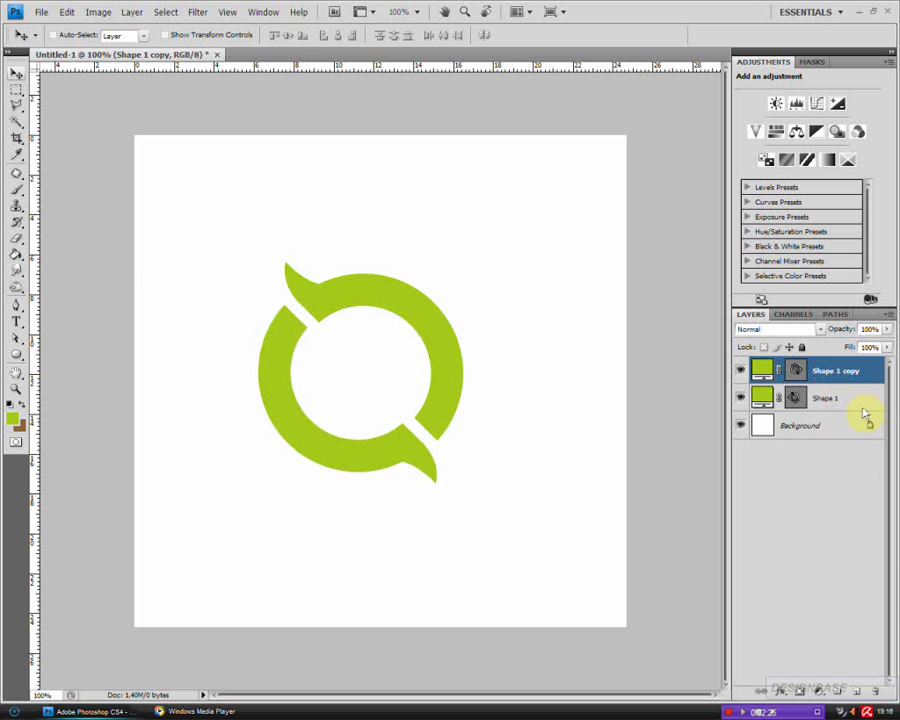
Recolour the Shape 1 copy arc with the brown background colour #8d6239.
double_click(761, 372)
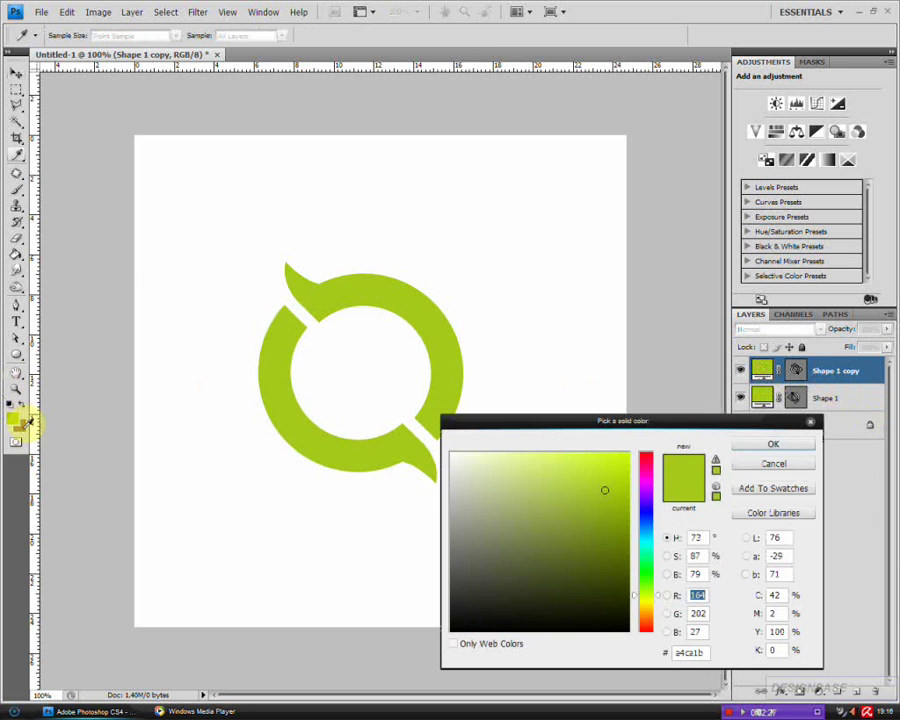
left_click(24, 423)
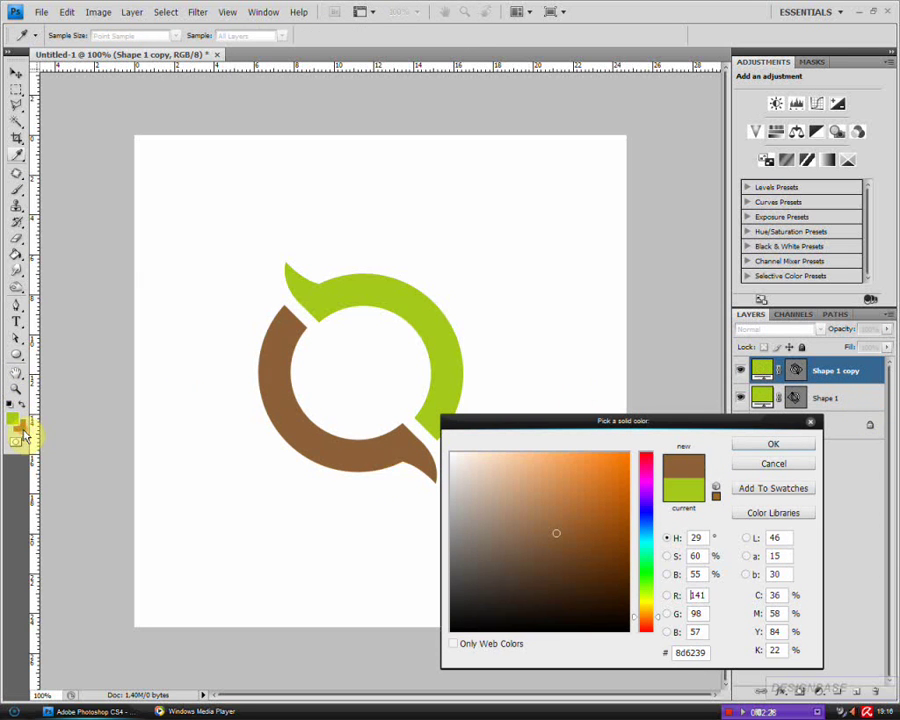
left_click(742, 447)
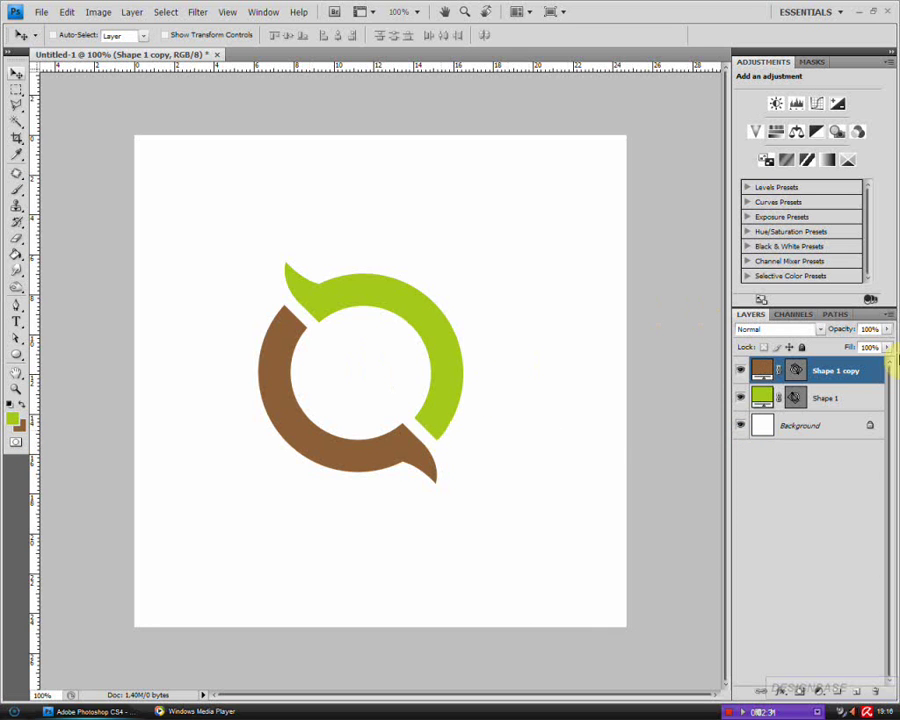
Select both arc layers, shift them slightly, and scale them down together to roughly two thirds of their size.
left_click(845, 397, "shift")
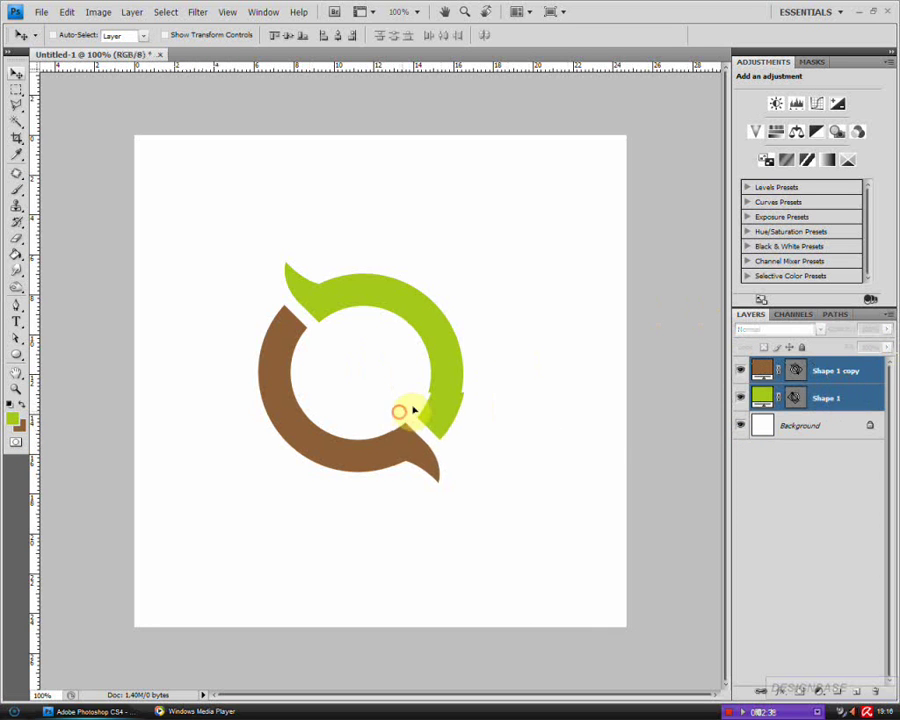
left_click_drag(396, 414, 422, 402)
key("ctrl+t")
left_click_drag(478, 472, 414, 412)
key("Return")
Add a reversed radial Gradient Overlay to the brown Shape 1 copy arc, with its light centre on the arc's inner side.
double_click(870, 376)
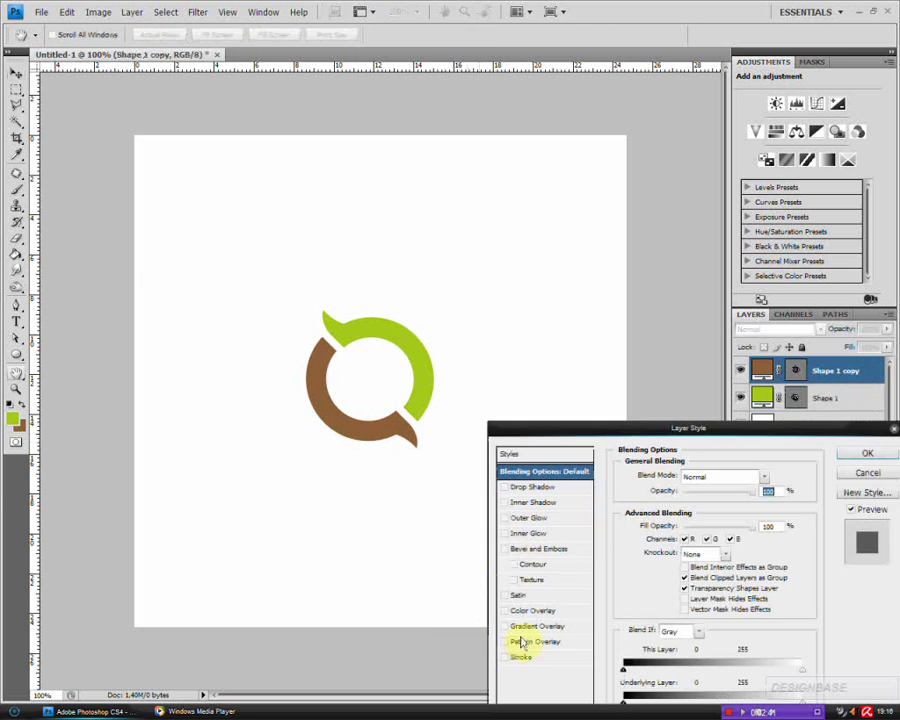
left_click(541, 626)
left_click(679, 530)
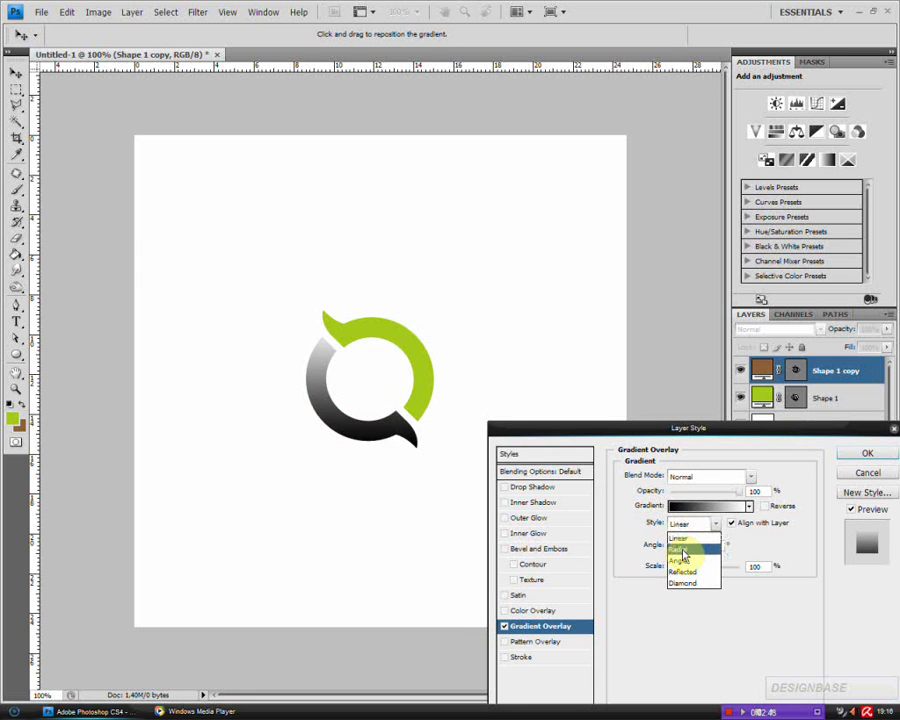
left_click(683, 551)
left_click(777, 508)
left_click_drag(331, 376, 388, 436)
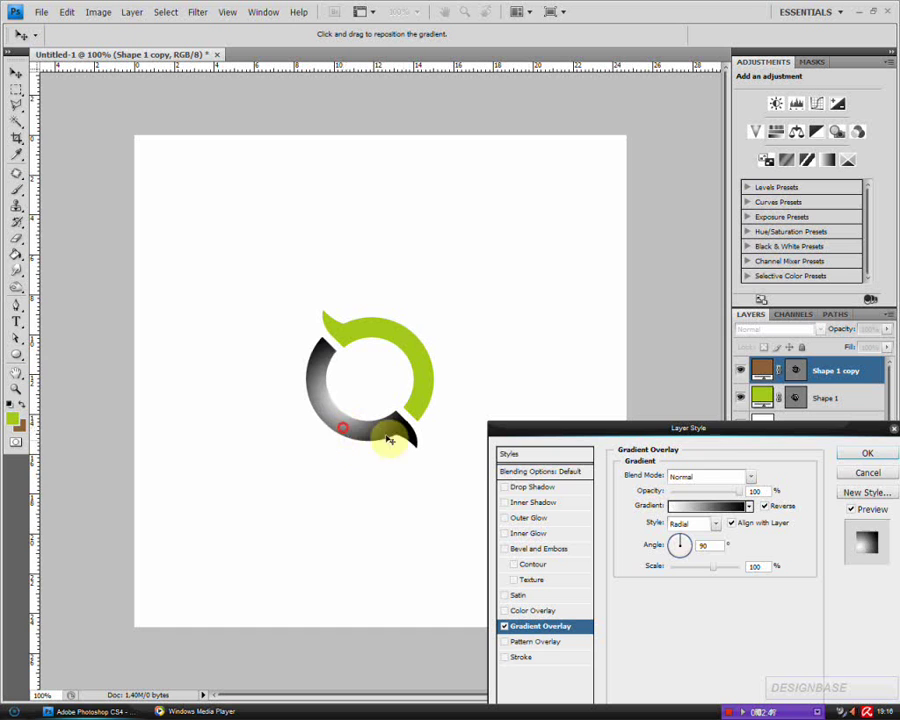
Set the brown arc's Gradient Overlay blend mode to Soft Light and apply the layer style.
left_click(688, 477)
left_click(693, 317)
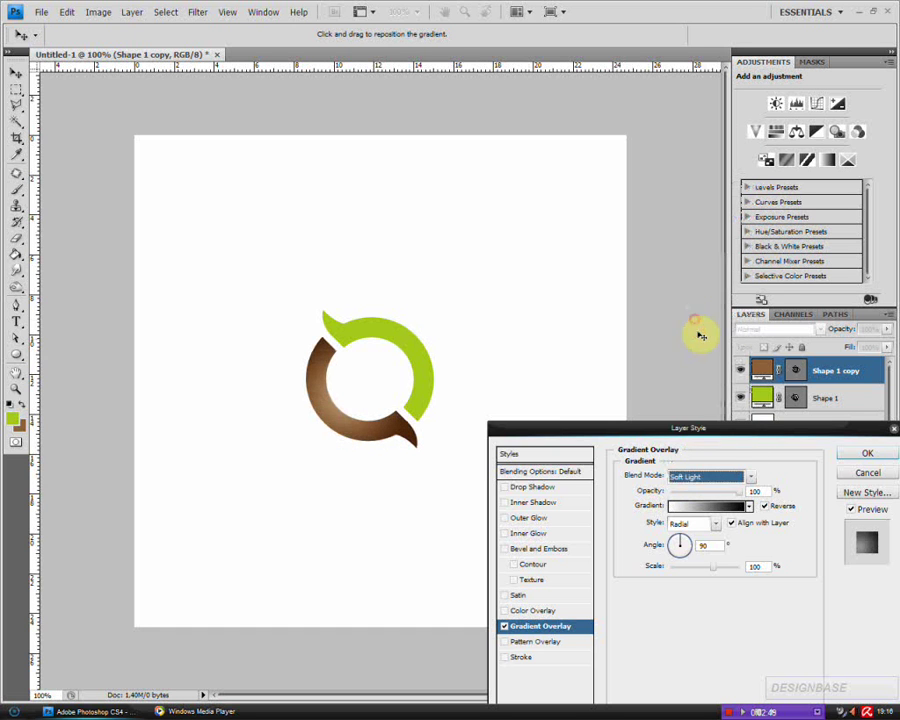
left_click_drag(708, 494, 703, 492)
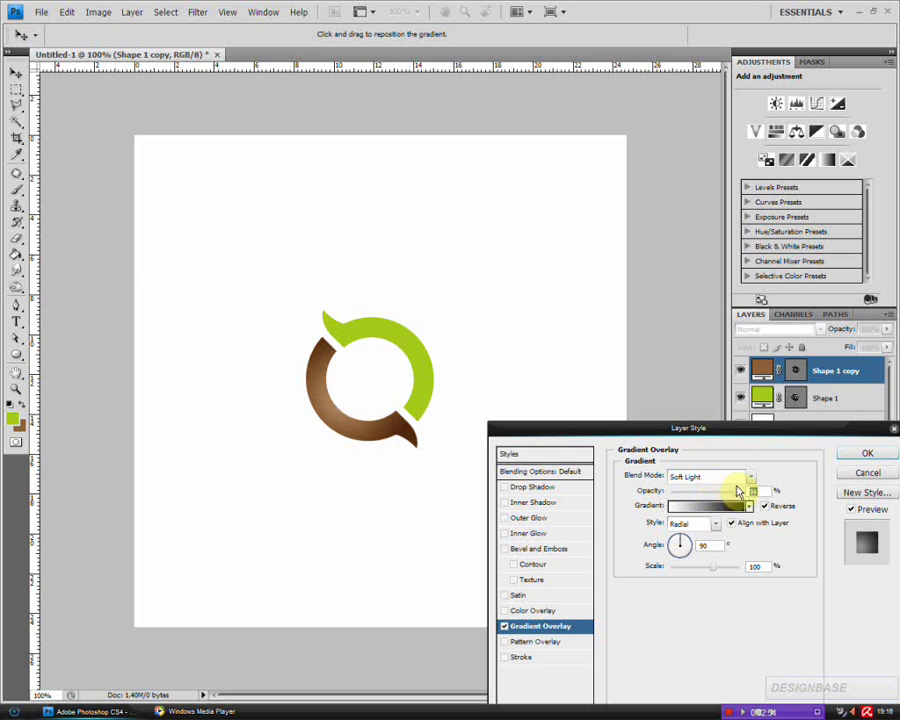
key("Return")
Add a reversed radial Gradient Overlay to the green Shape 1 arc, with its light centre on the arc's inner side.
double_click(865, 426)
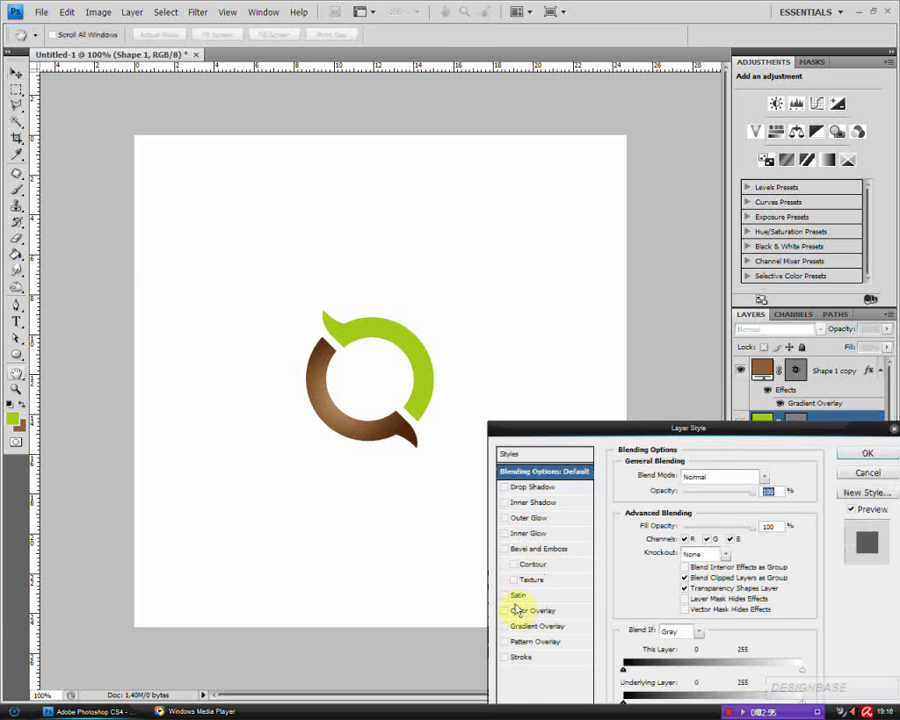
left_click(537, 626)
left_click(703, 527)
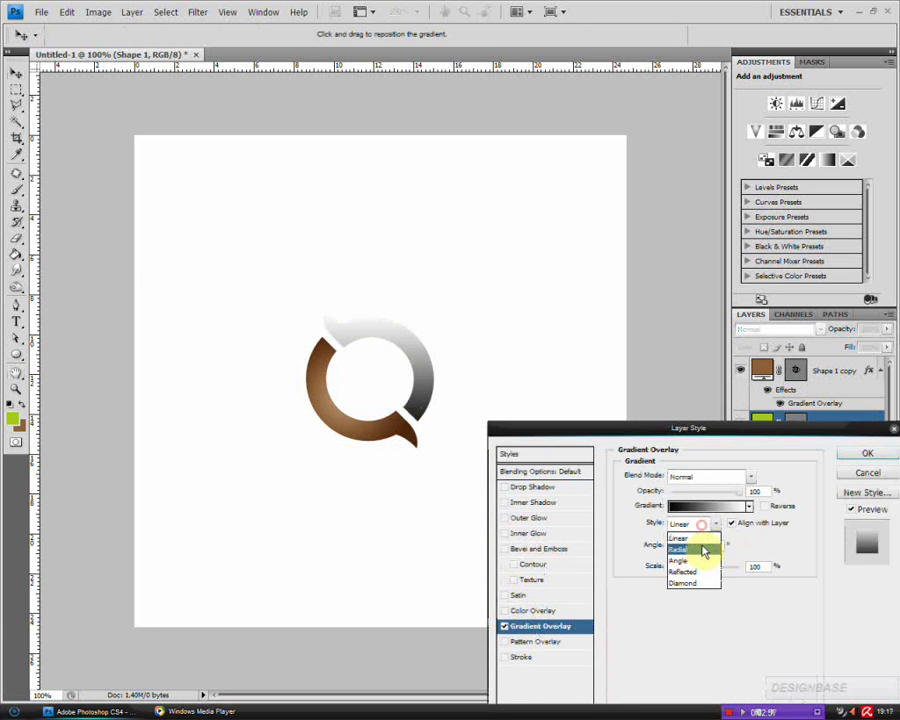
left_click(683, 541)
left_click(765, 506)
left_click_drag(448, 416, 408, 377)
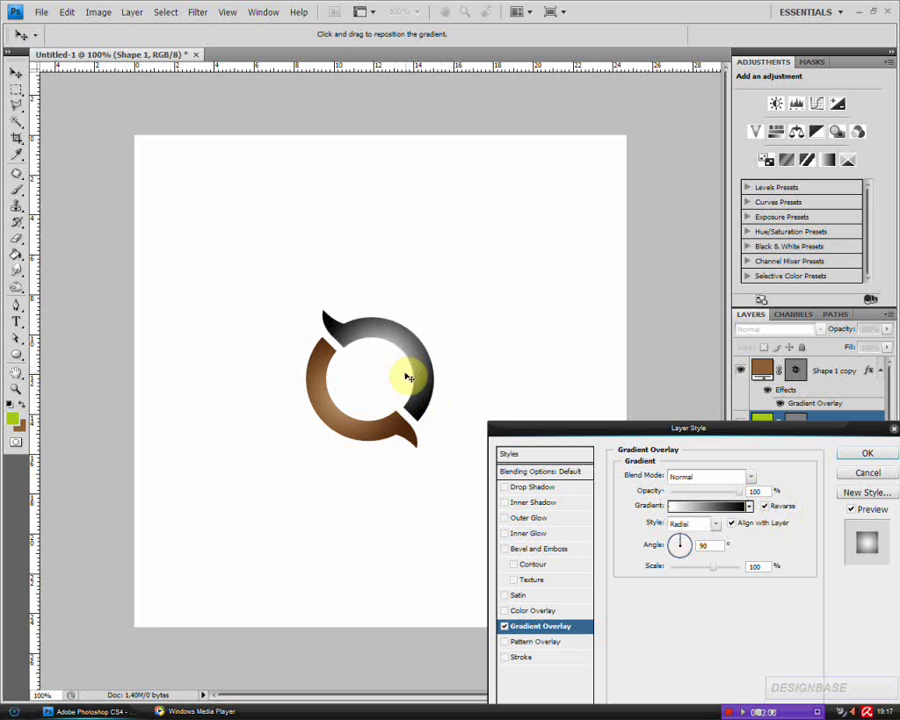
Set the green arc's Gradient Overlay blend mode to Soft Light and apply the layer style.
left_click(675, 476)
left_click(679, 315)
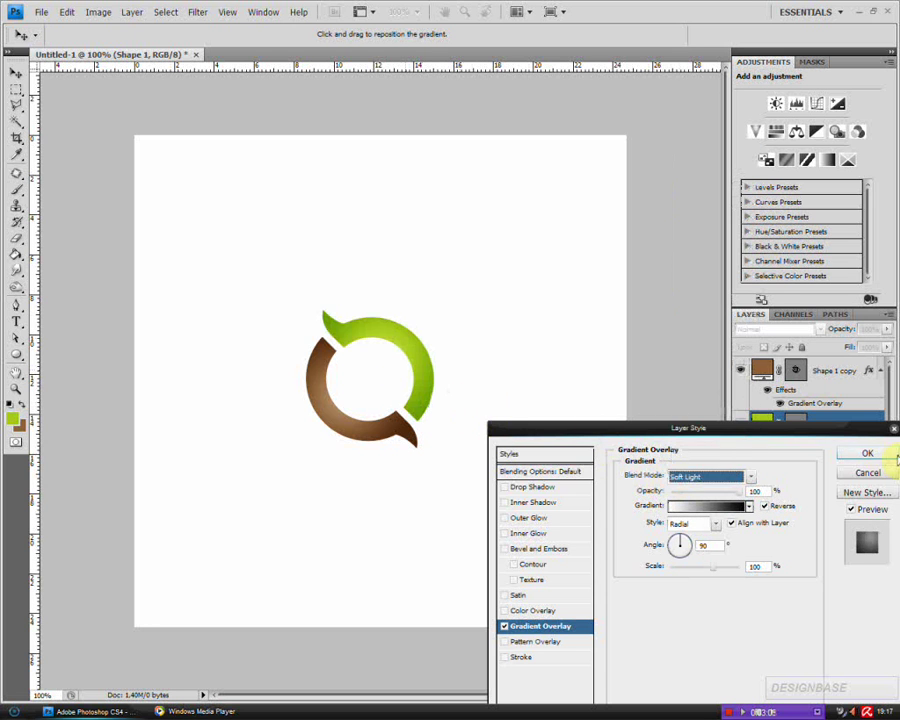
left_click(864, 450)
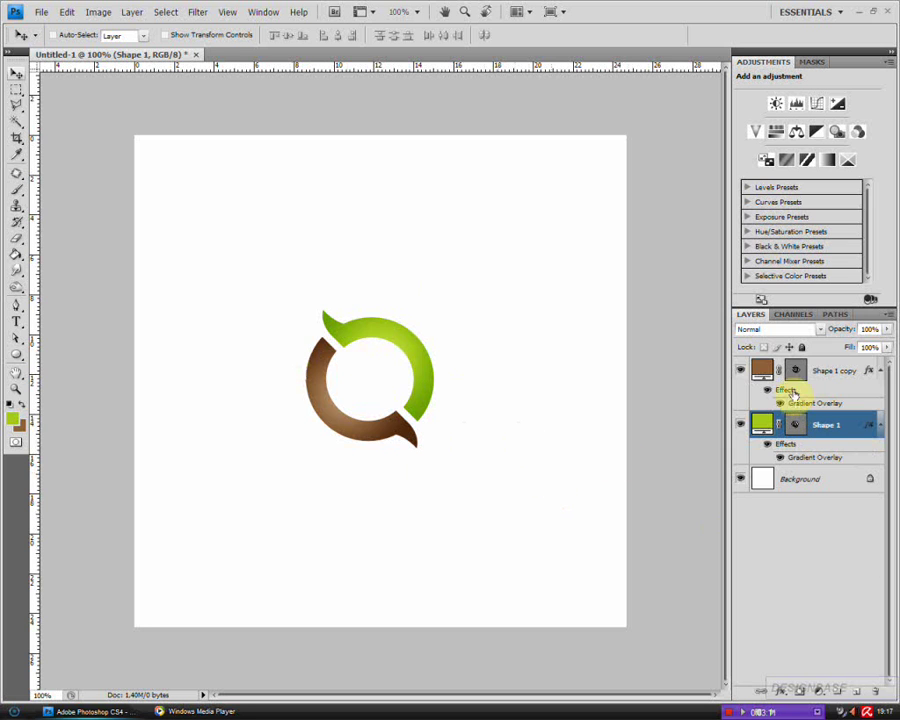
Select both arc layers and move the ring up to slightly above the centre of the canvas.
left_click(830, 371, "shift")
left_click_drag(412, 408, 418, 393)
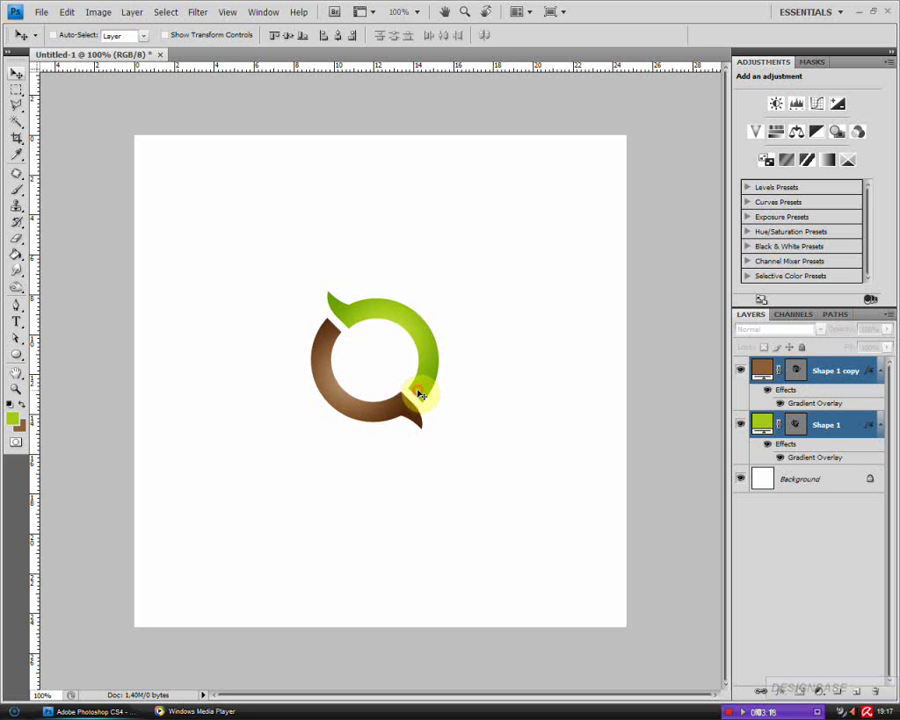
left_click(820, 371)
left_click(16, 389)
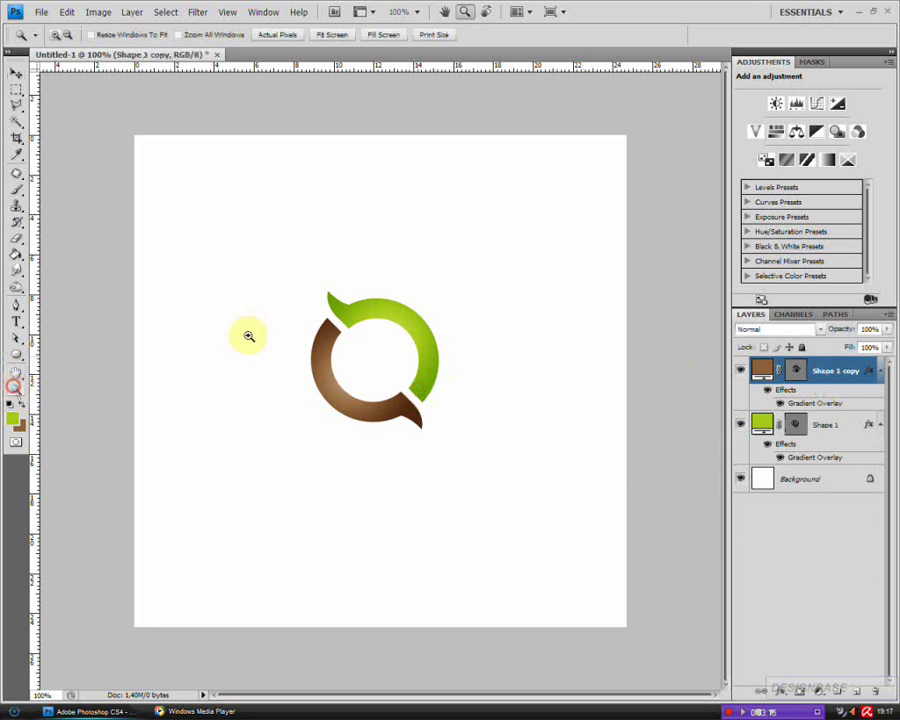
left_click_drag(267, 215, 358, 300)
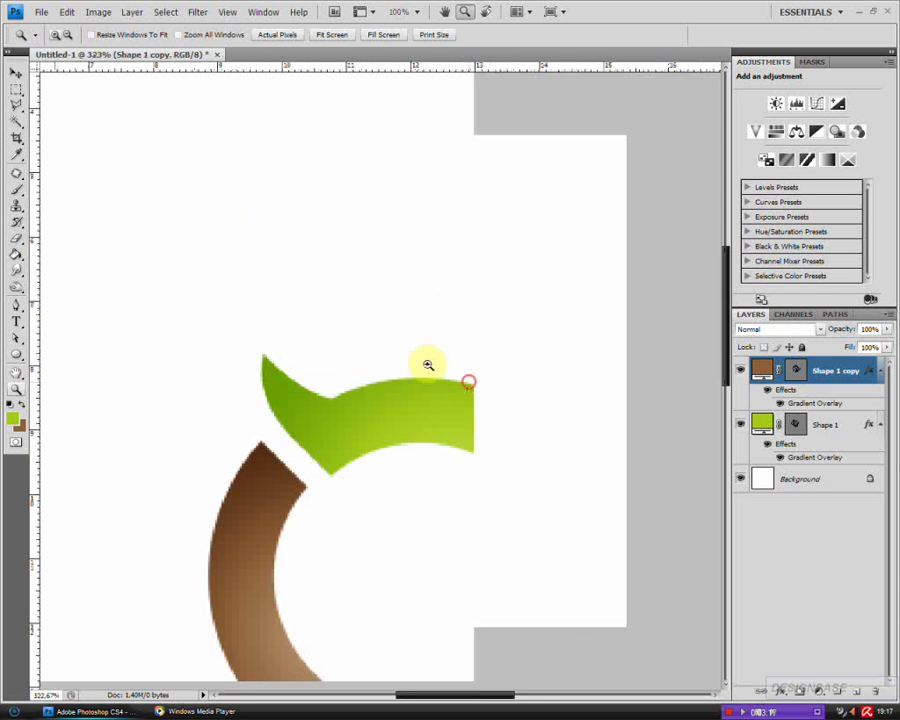
left_click(472, 484)
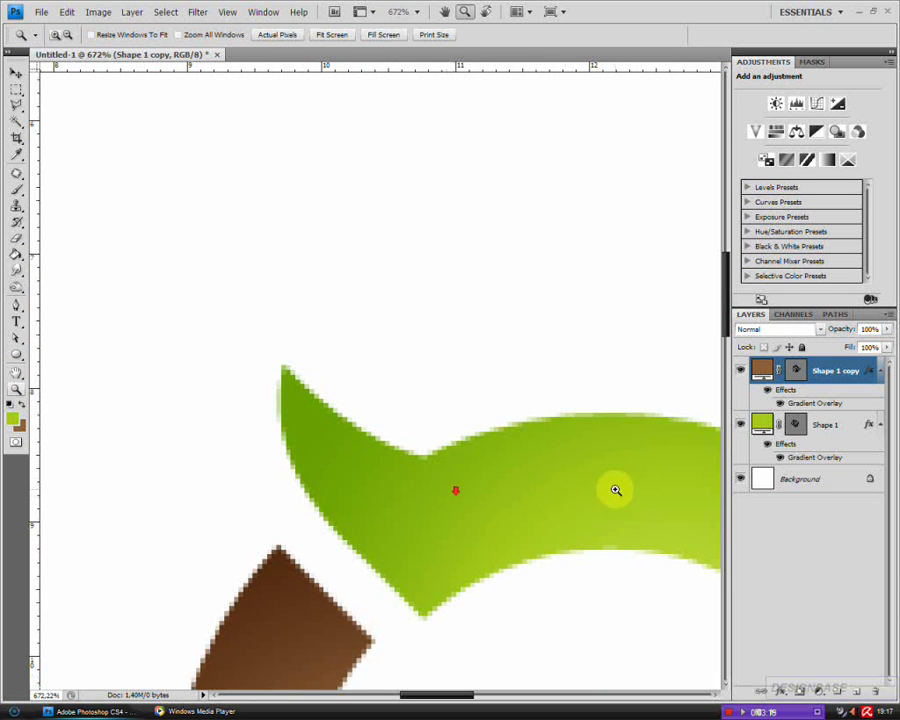
double_click(16, 392)
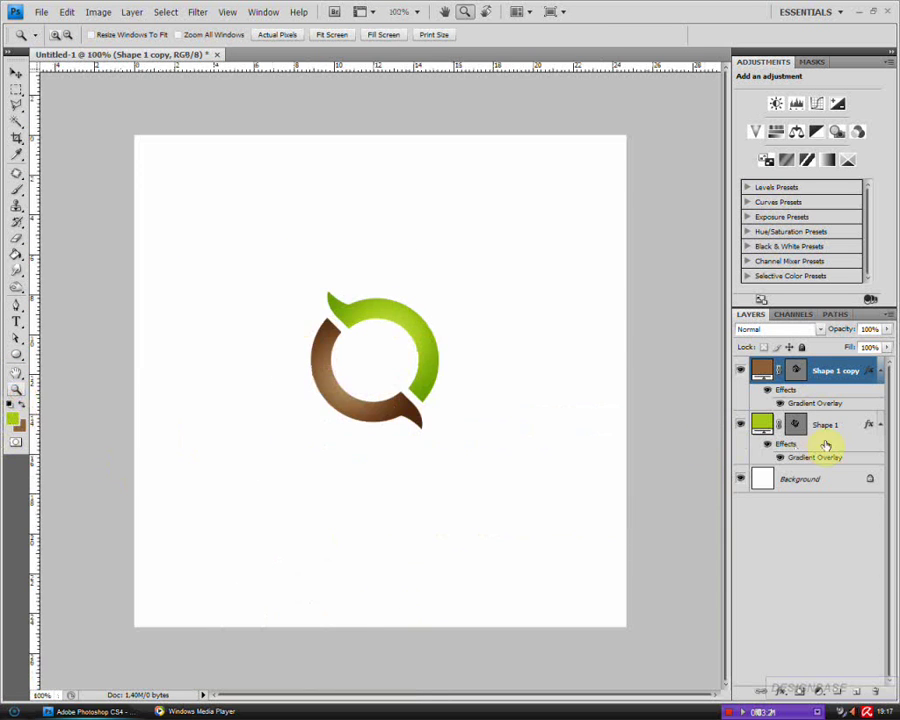
left_click(860, 425, "shift")
left_click(15, 75)
left_click_drag(382, 392, 386, 389)
Add the text QUANTUMUS below the ring in the Nasalization font at 48 pt.
left_click(15, 323)
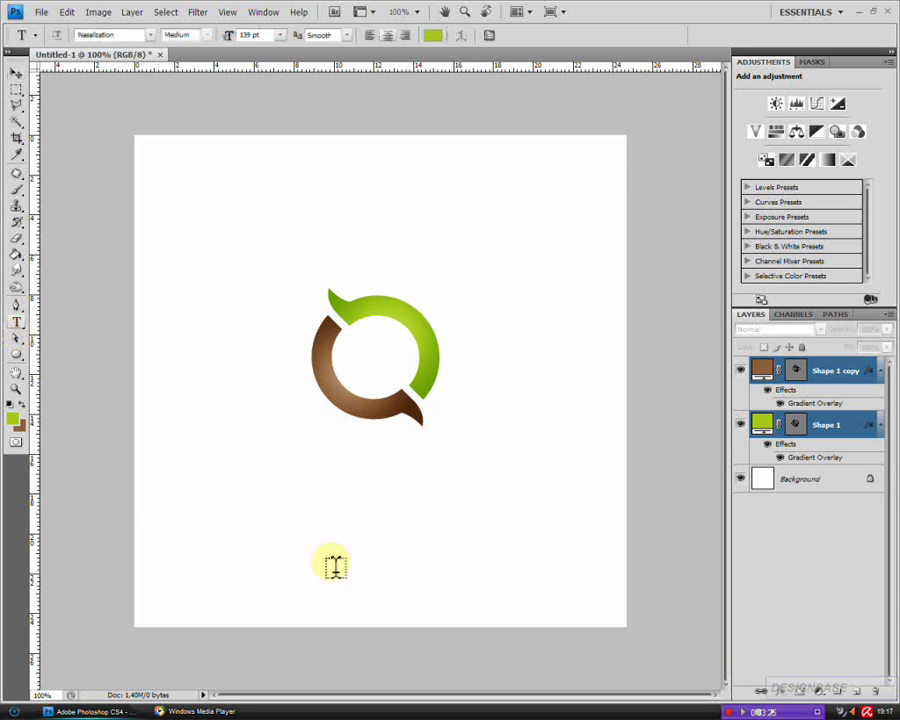
left_click(265, 512)
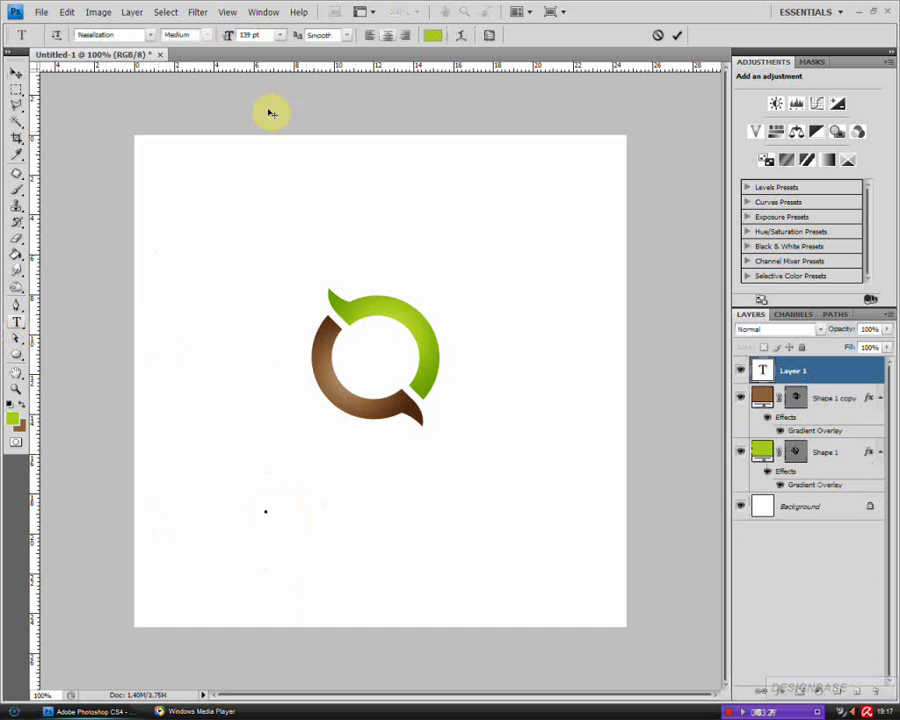
left_click(280, 35)
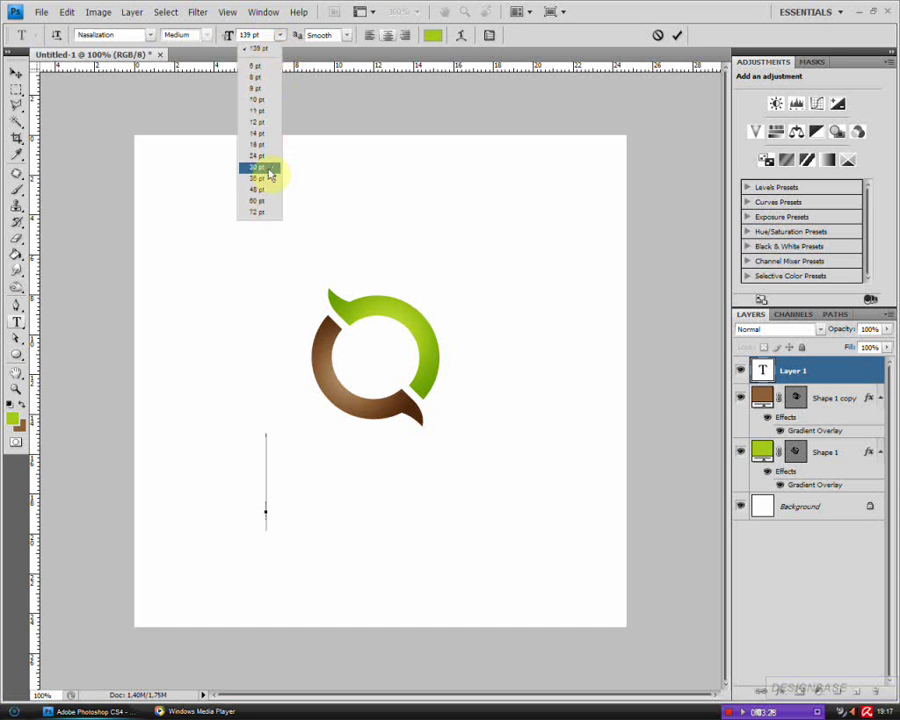
left_click(265, 156)
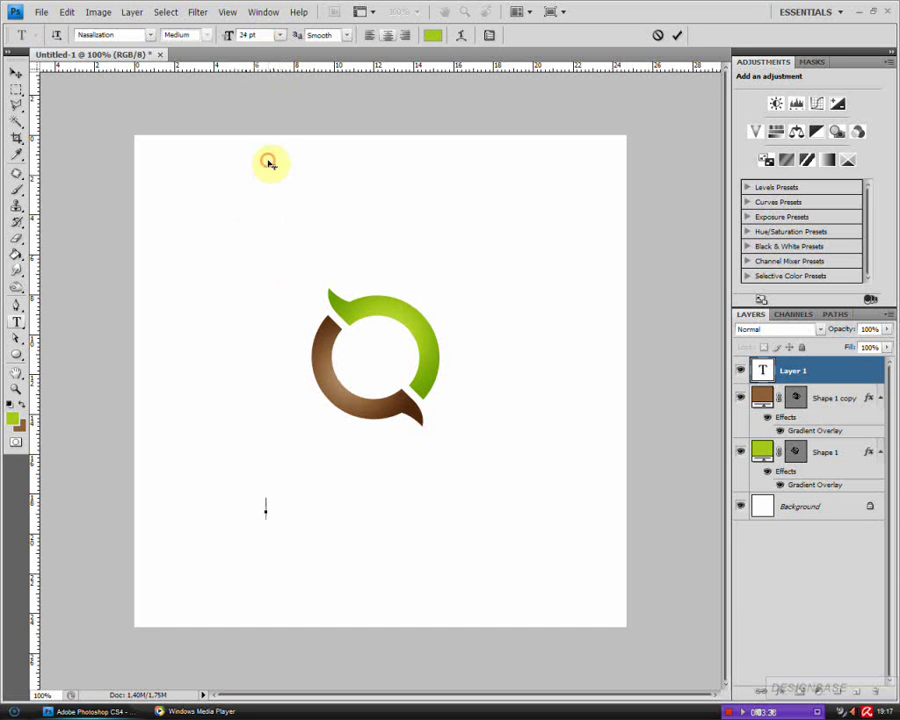
left_click(280, 36)
left_click(274, 190)
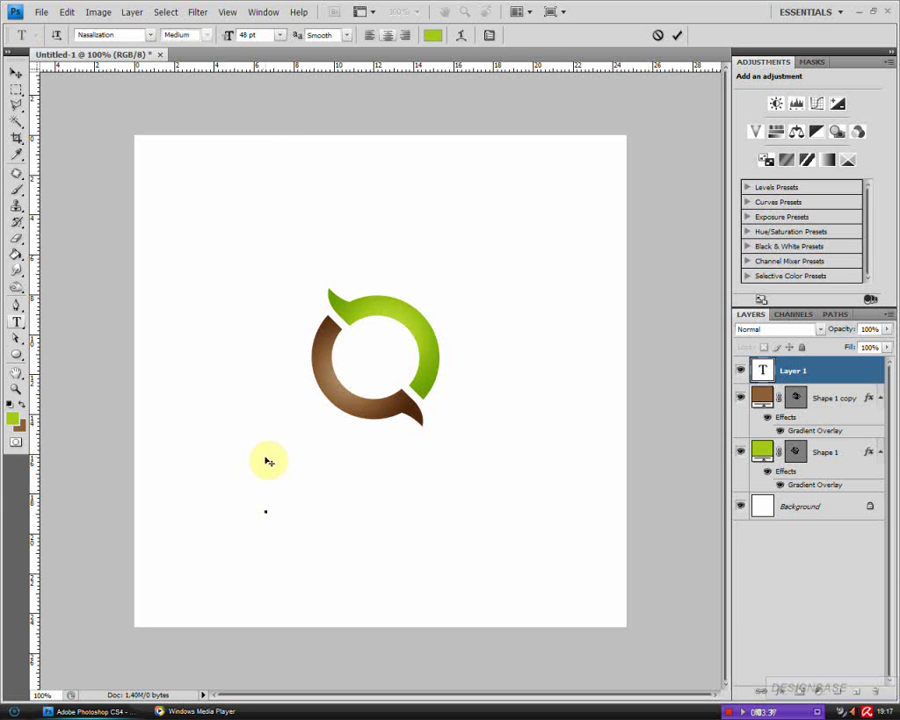
type("Q")
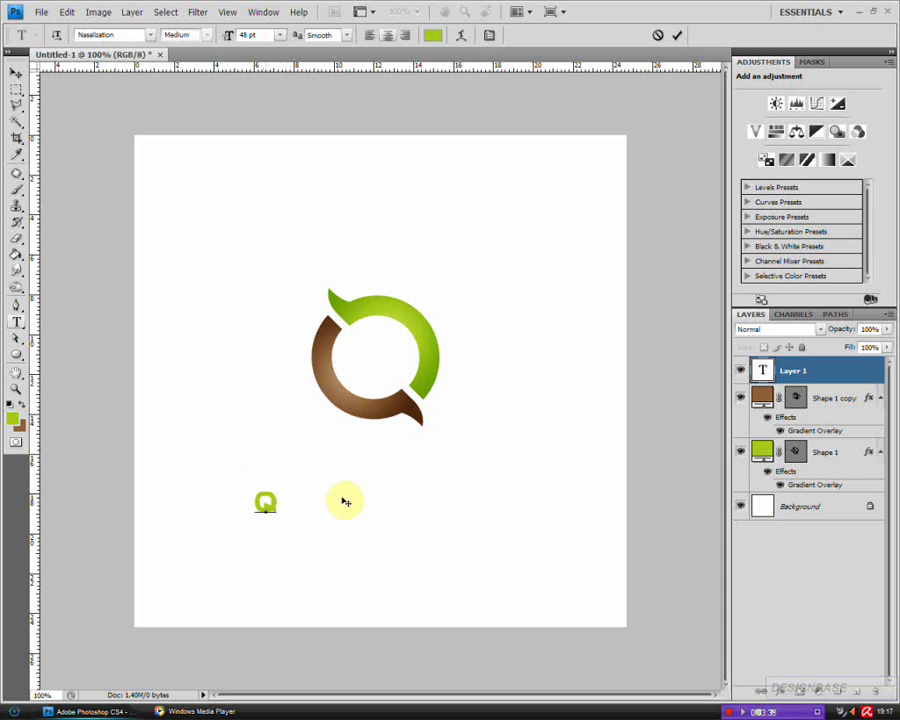
type("UANT")
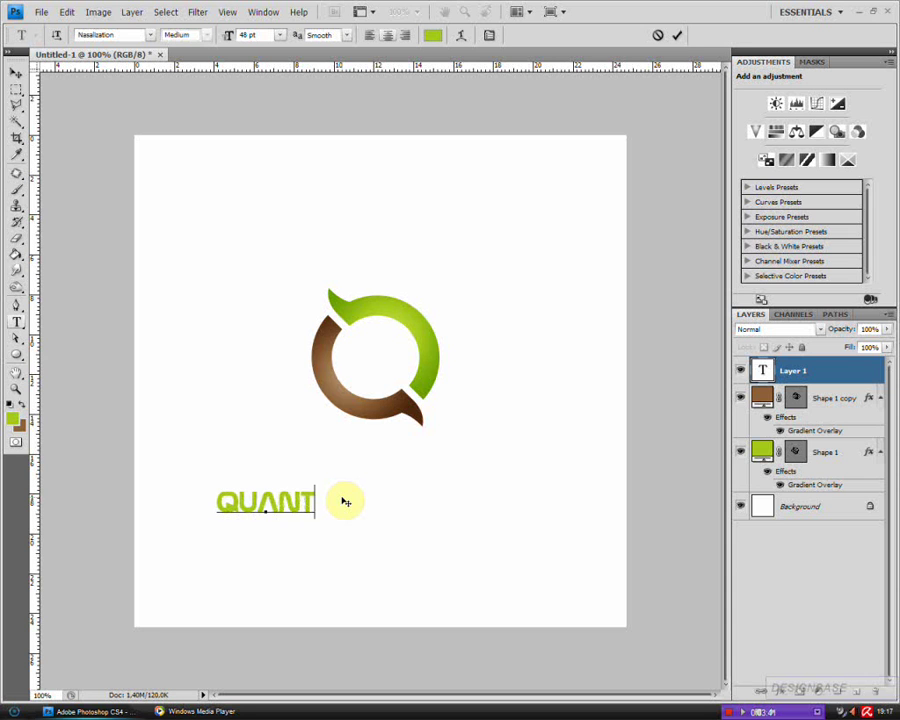
type("UMUS")
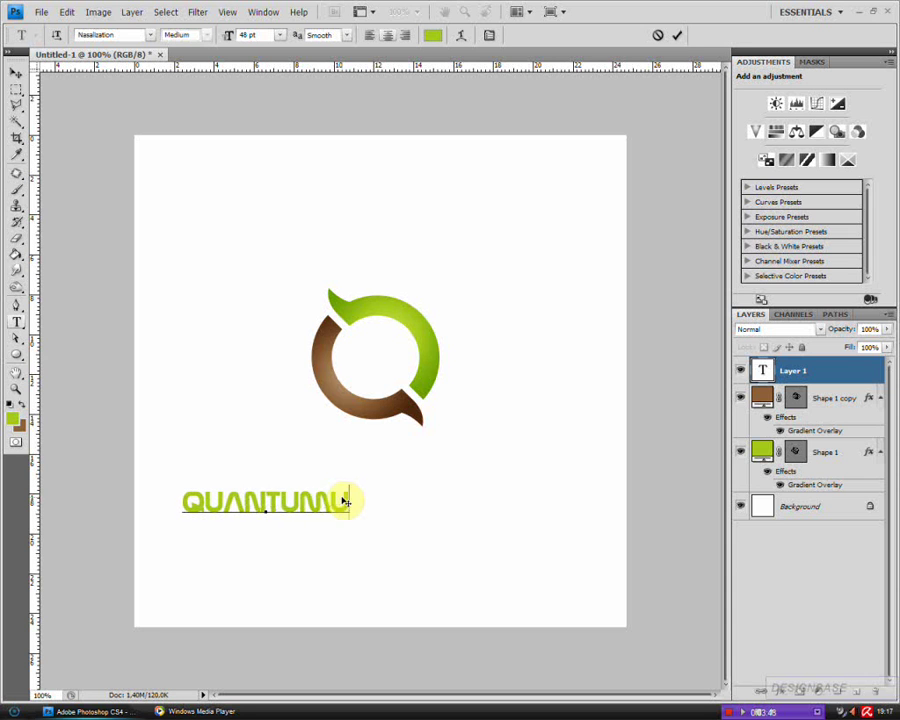
Centre the QUANTUMUS text directly beneath the ring and scale it up to about 63 pt.
left_click(14, 74)
left_click_drag(339, 513, 489, 492)
key("ctrl+t")
key("Return")
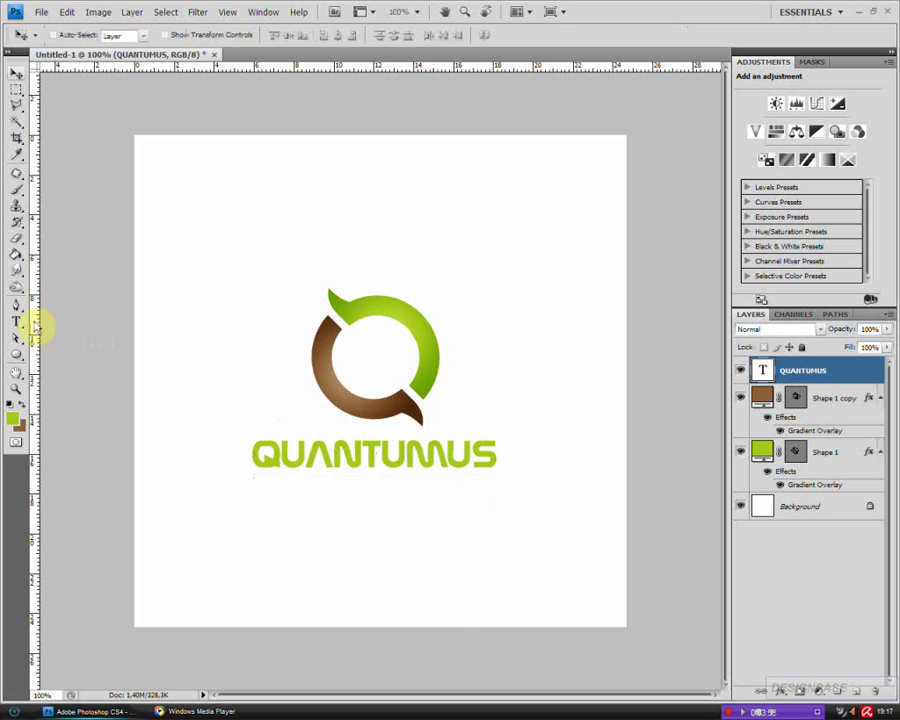
Change the QUANTUMUS text's font to Myriad Pro Bold.
left_click(16, 322)
double_click(327, 450)
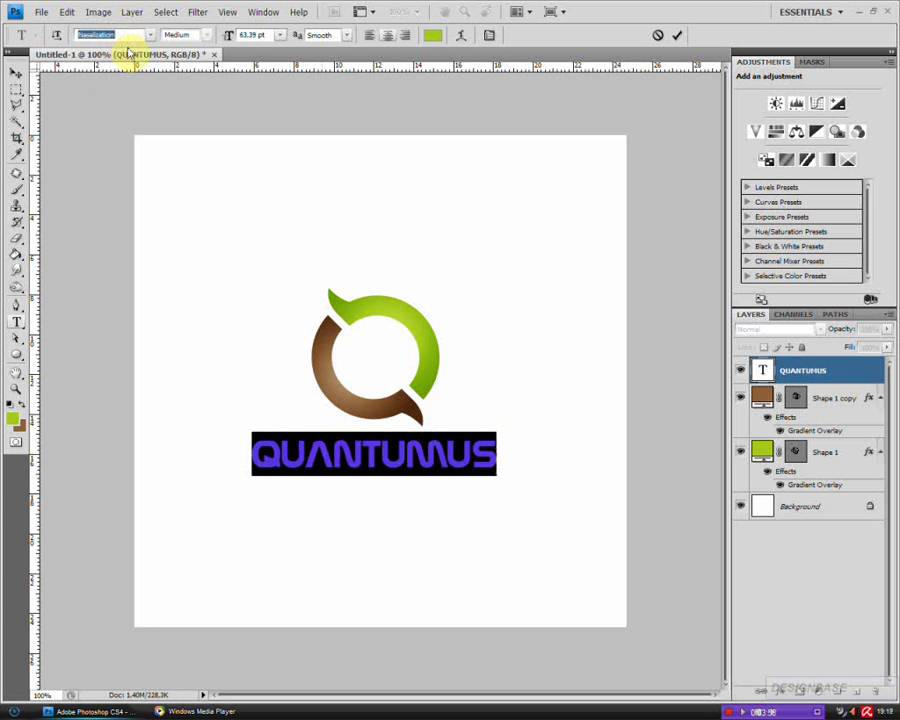
key("Return")
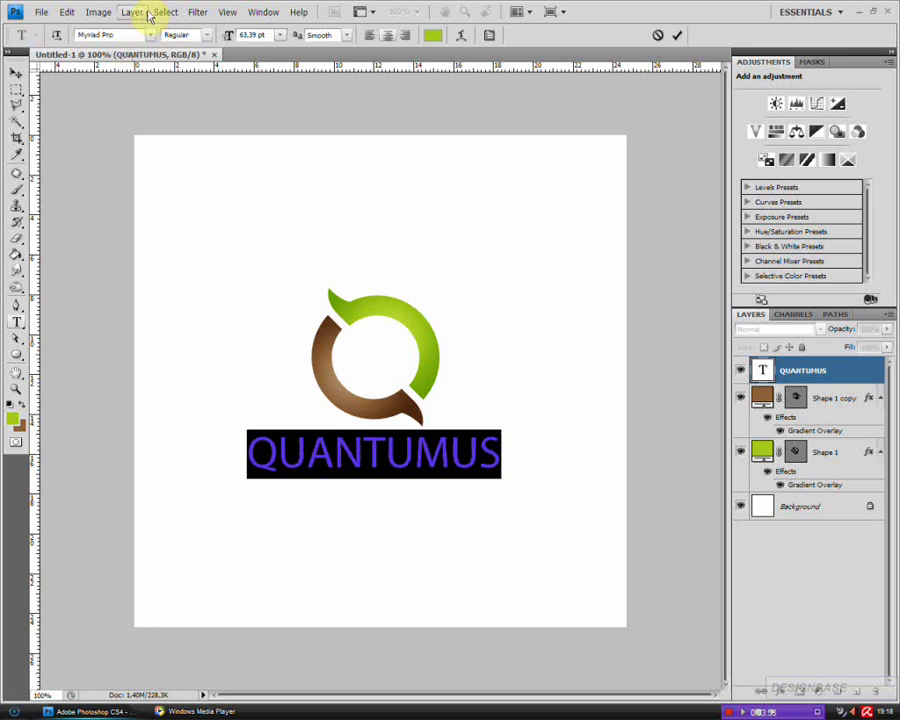
left_click(333, 455)
double_click(333, 455)
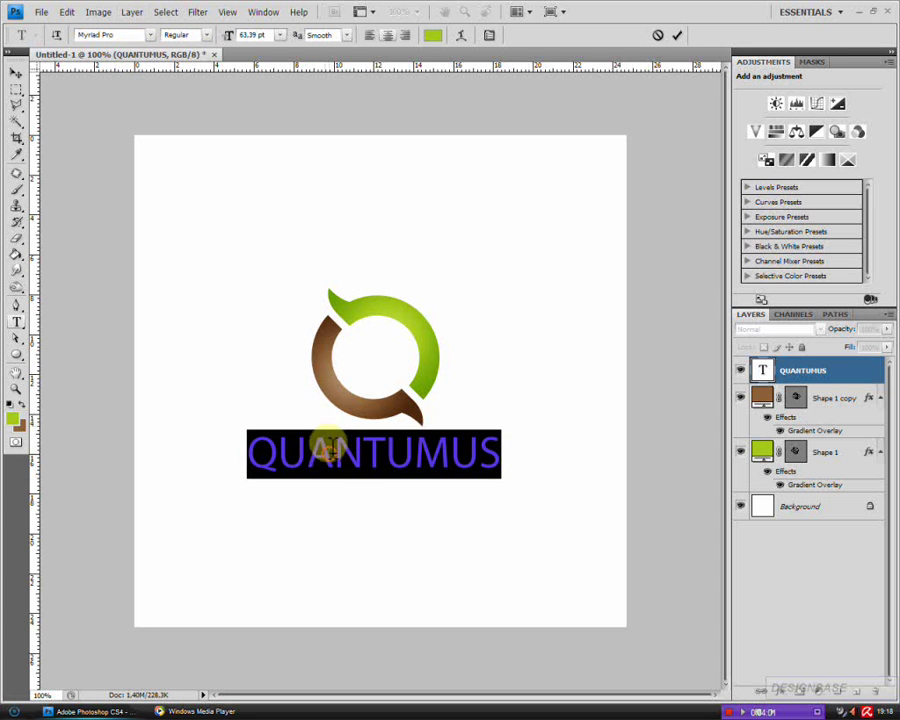
left_click(209, 35)
left_click(201, 158)
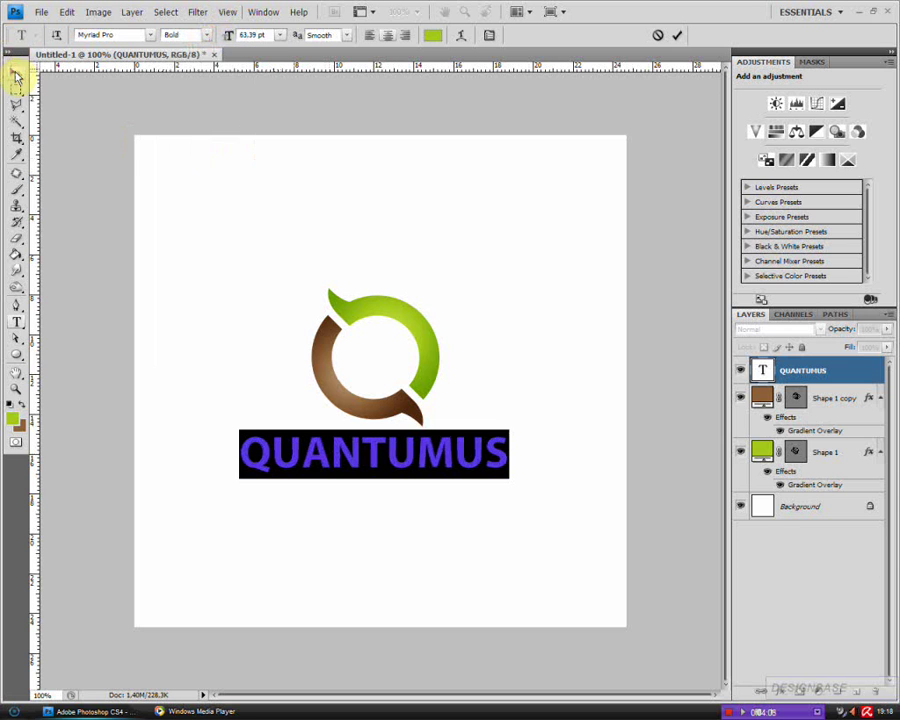
left_click(16, 75)
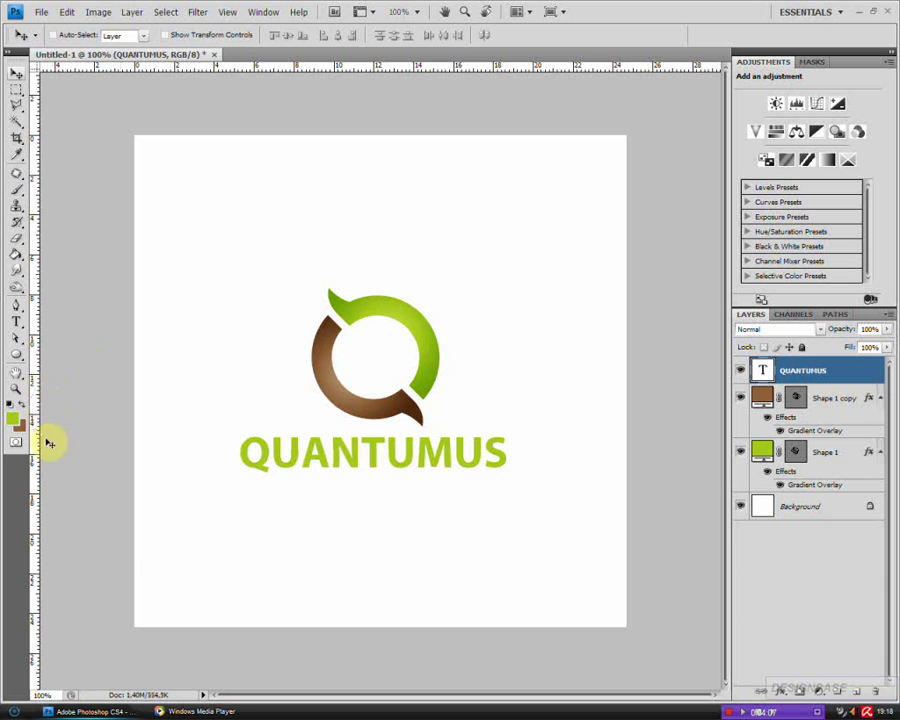
Recolour the letters UMUS in the QUANTUMUS text to the background brown #8d6239.
left_click(16, 321)
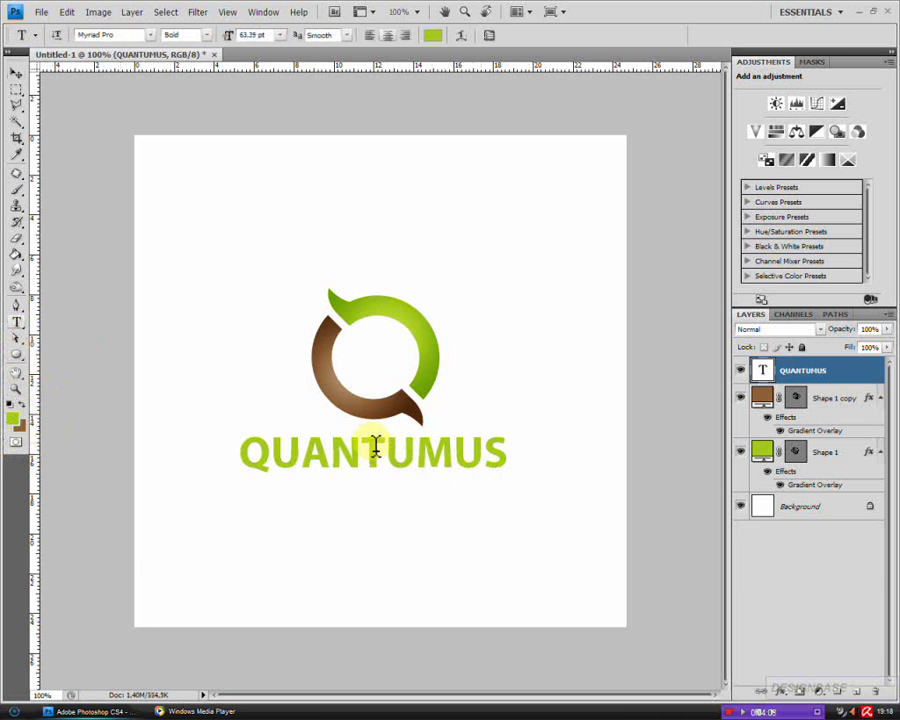
left_click_drag(386, 454, 506, 455)
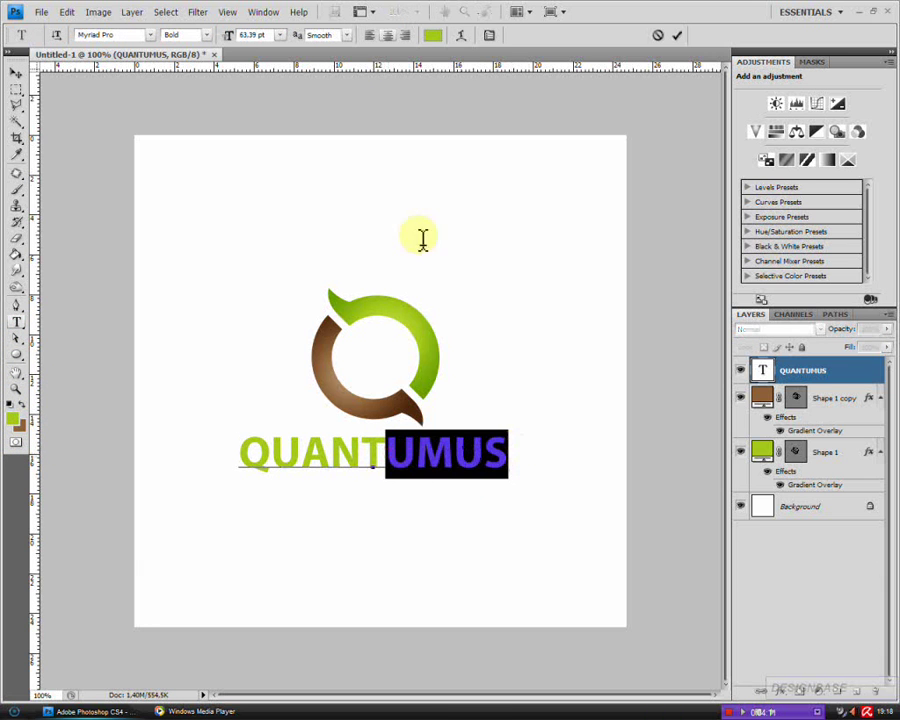
left_click(433, 36)
left_click(20, 430)
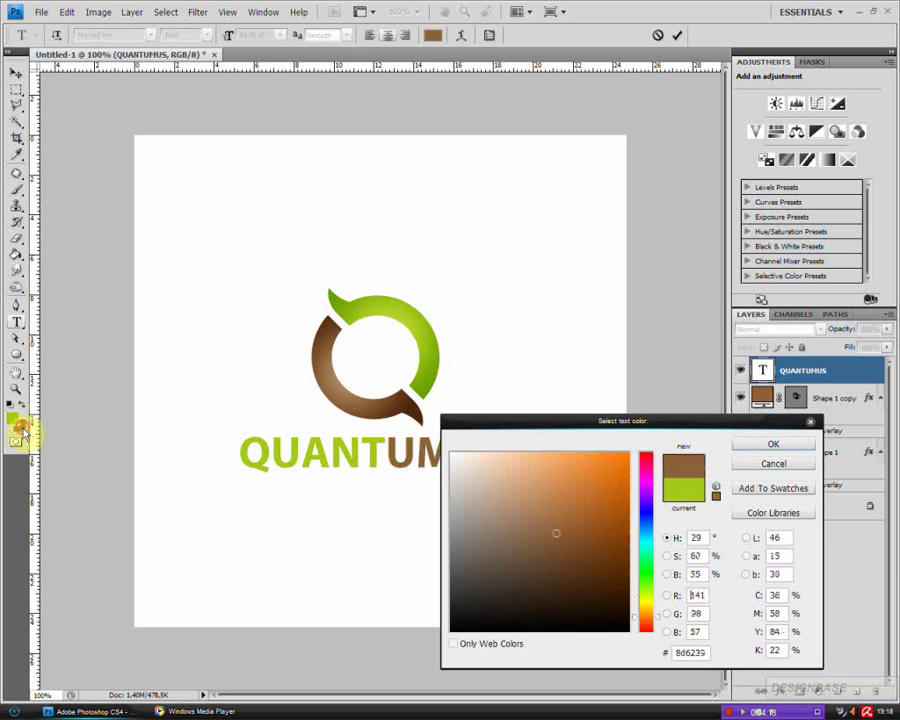
key("Return")
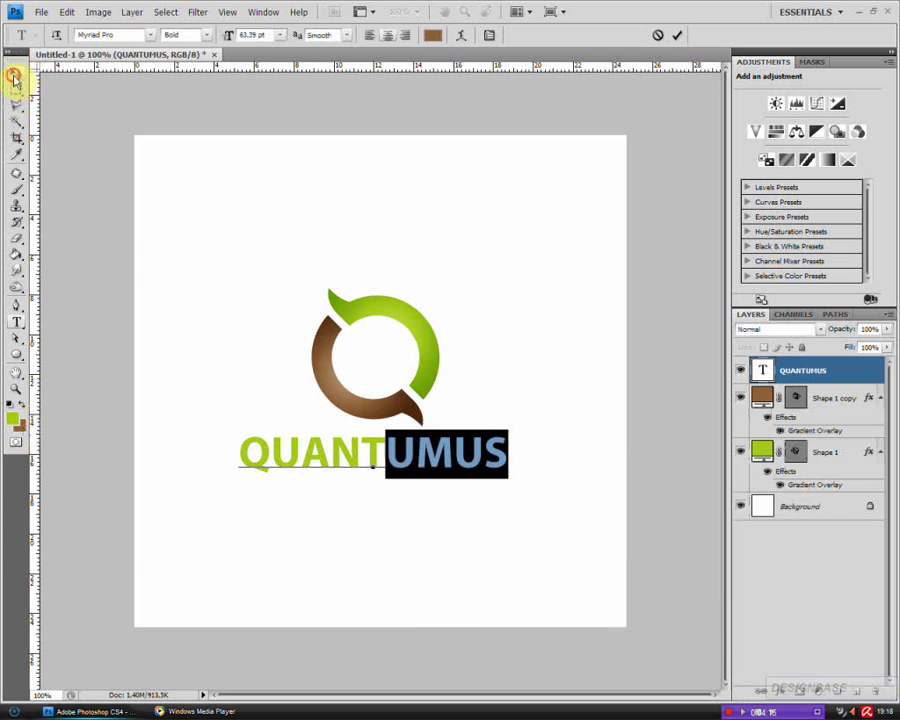
left_click(14, 76)
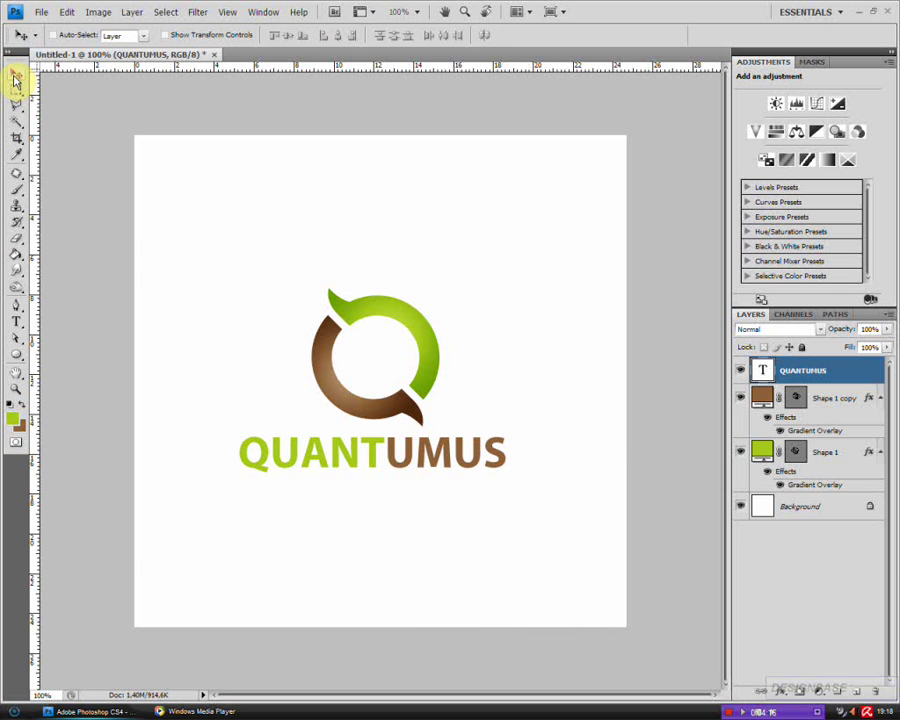
Add a linear black-to-white Gradient Overlay to the QUANTUMUS text in Soft Light mode at about 80% opacity.
double_click(857, 370)
left_click(545, 626)
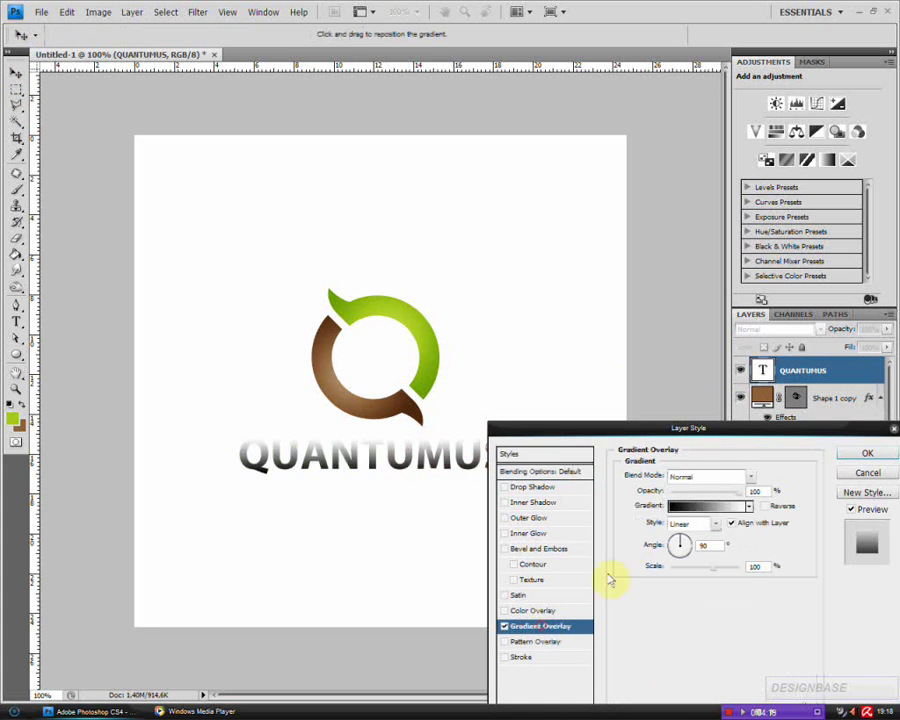
left_click(667, 483)
left_click(689, 312)
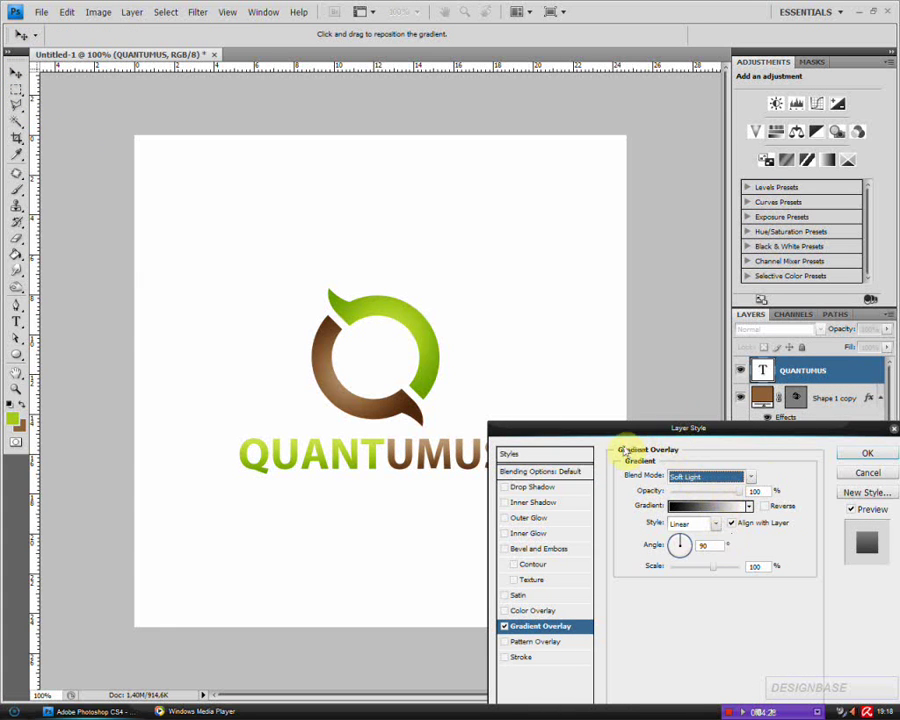
left_click(733, 494)
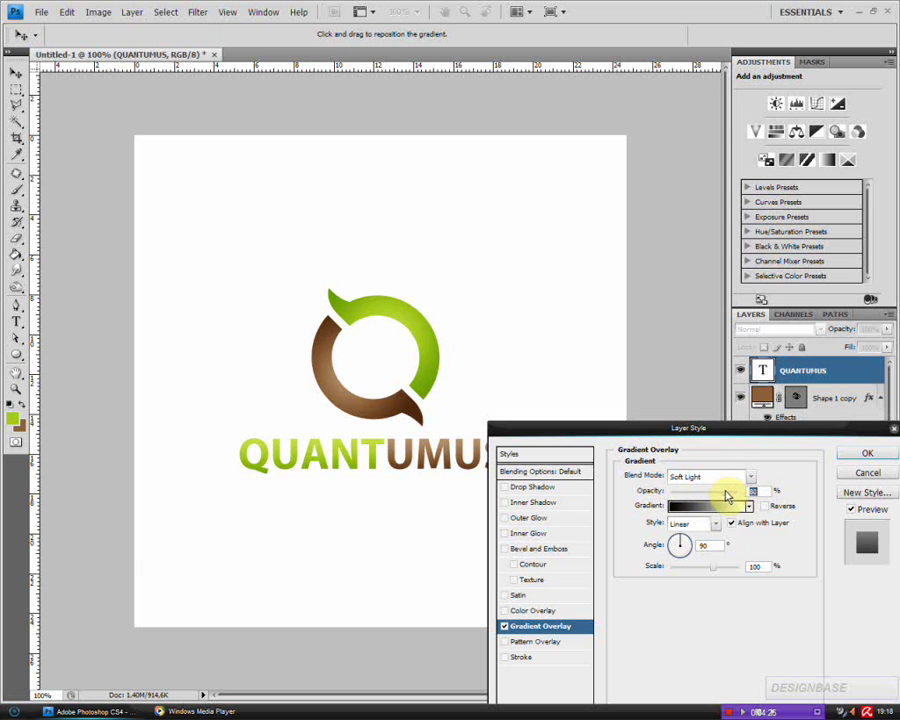
key("Return")
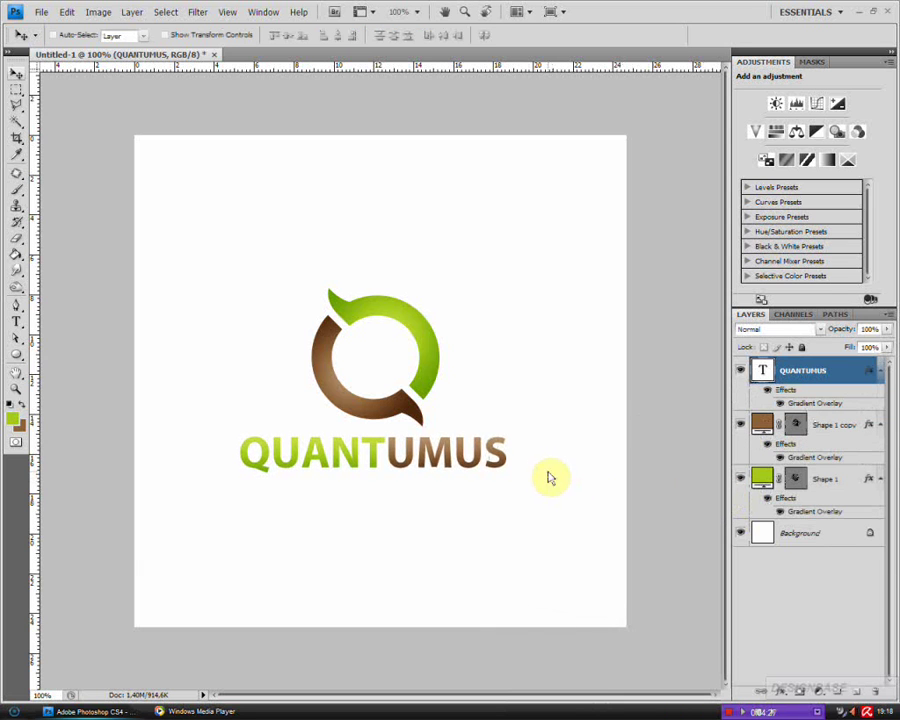
Move the QUANTUMUS text down and draw a very thin ellipse, almost as wide as the ring, directly beneath it just above the Background layer.
left_click_drag(440, 458, 438, 490)
left_click(800, 436)
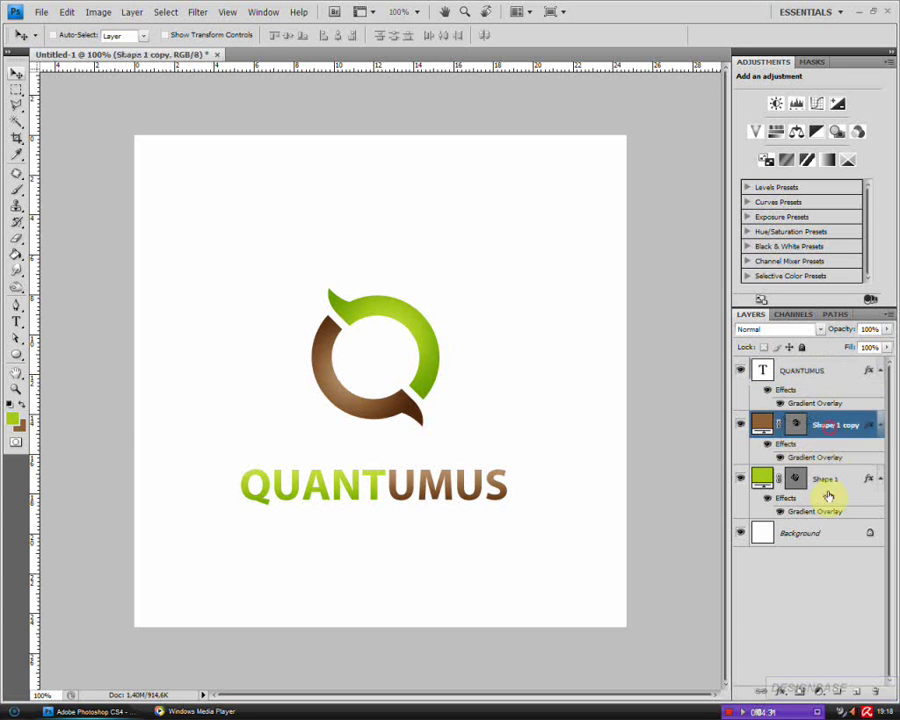
left_click(828, 484)
left_click(830, 532)
left_click(18, 355)
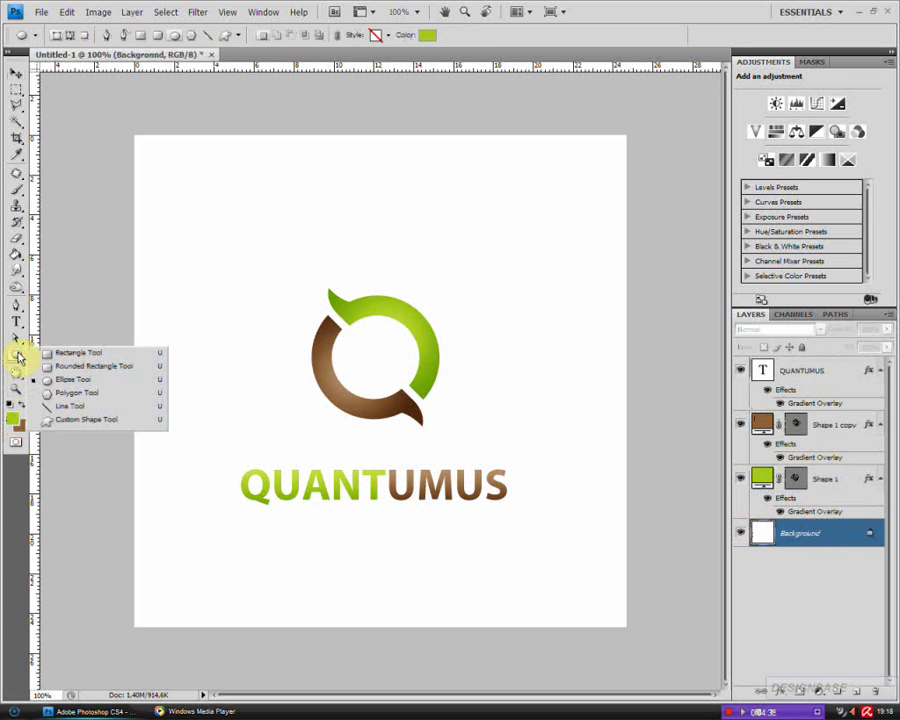
left_click(62, 379)
left_click_drag(330, 429, 432, 430)
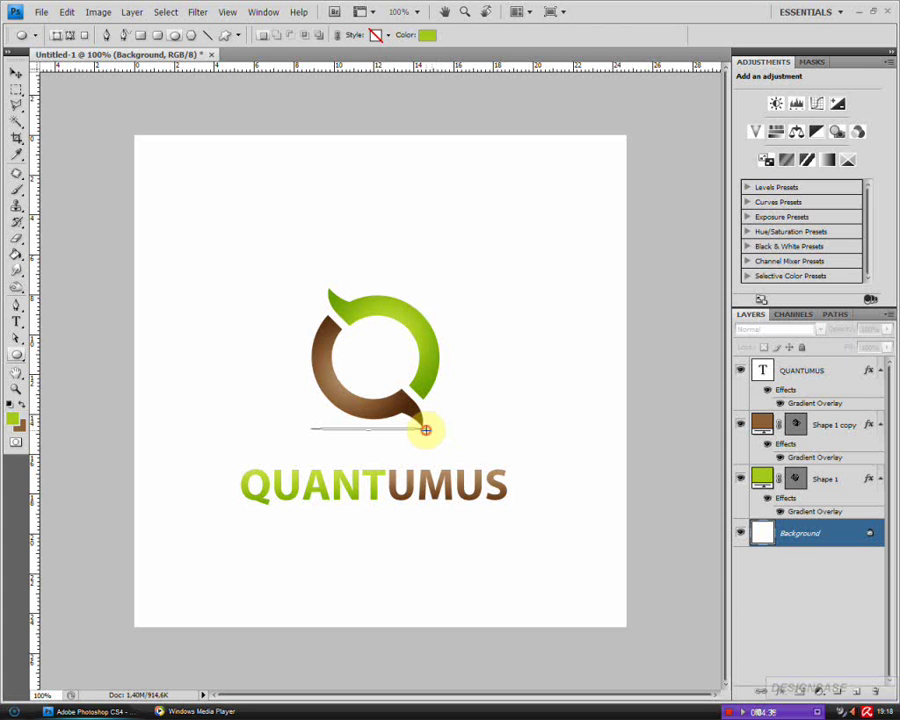
left_click_drag(426, 430, 426, 430)
Change the thin ellipse's fill to light grey #c7c7c7.
left_click(843, 500)
left_click(792, 545)
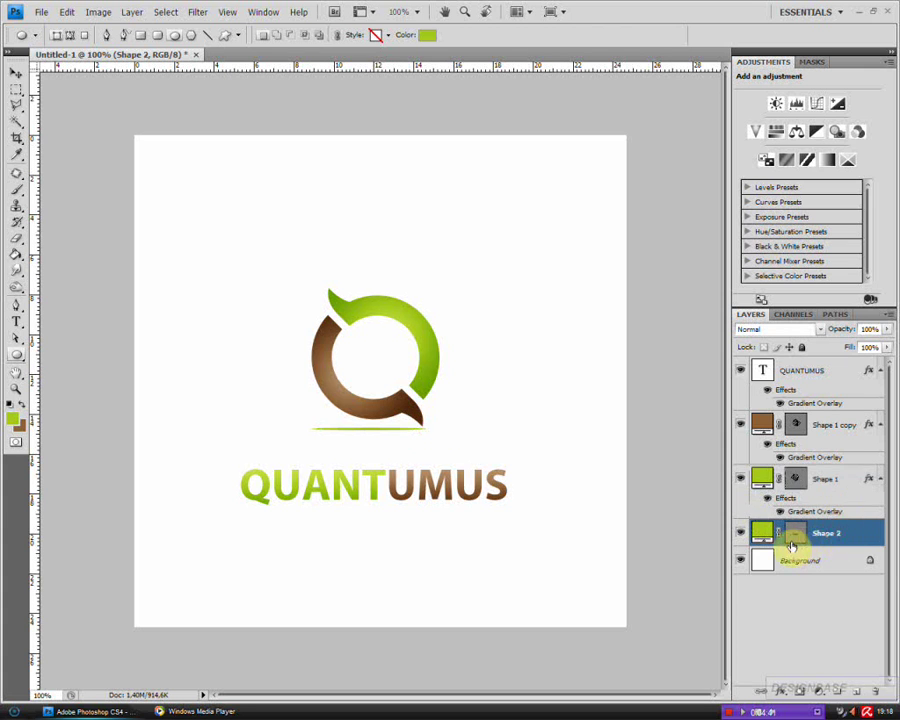
double_click(762, 533)
left_click_drag(530, 550, 456, 491)
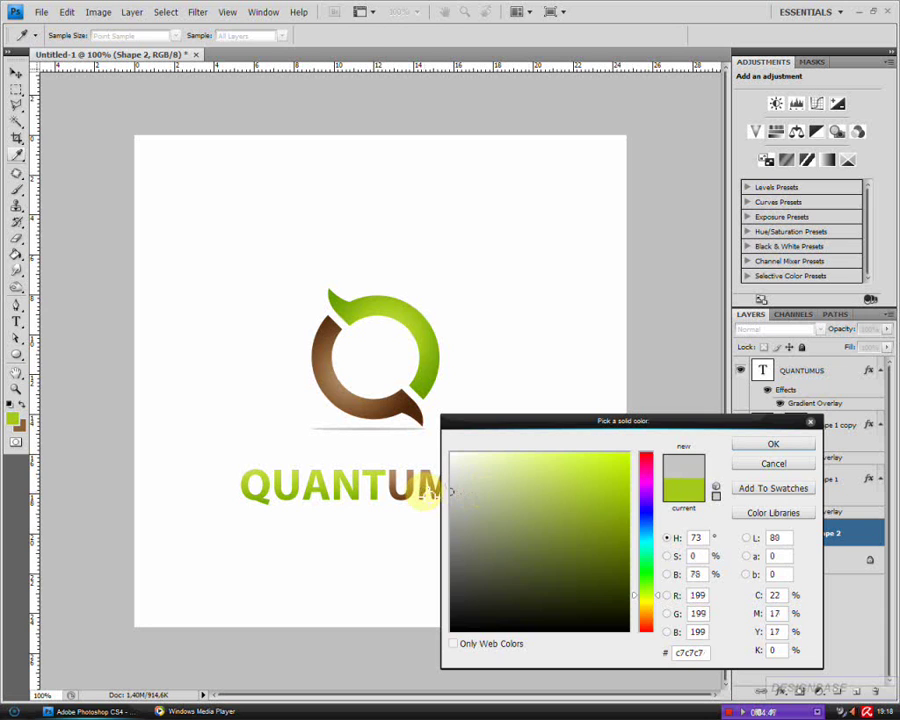
key("Return")
Select both arc layers and the grey ellipse and scale them down slightly around their common centre.
left_click(17, 72)
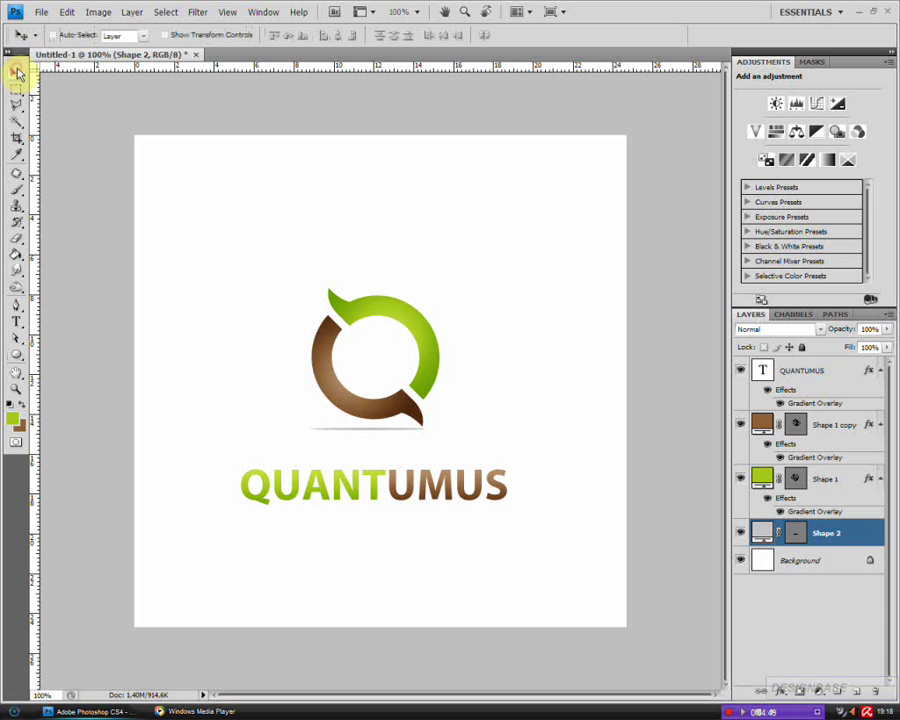
left_click(832, 425, "shift")
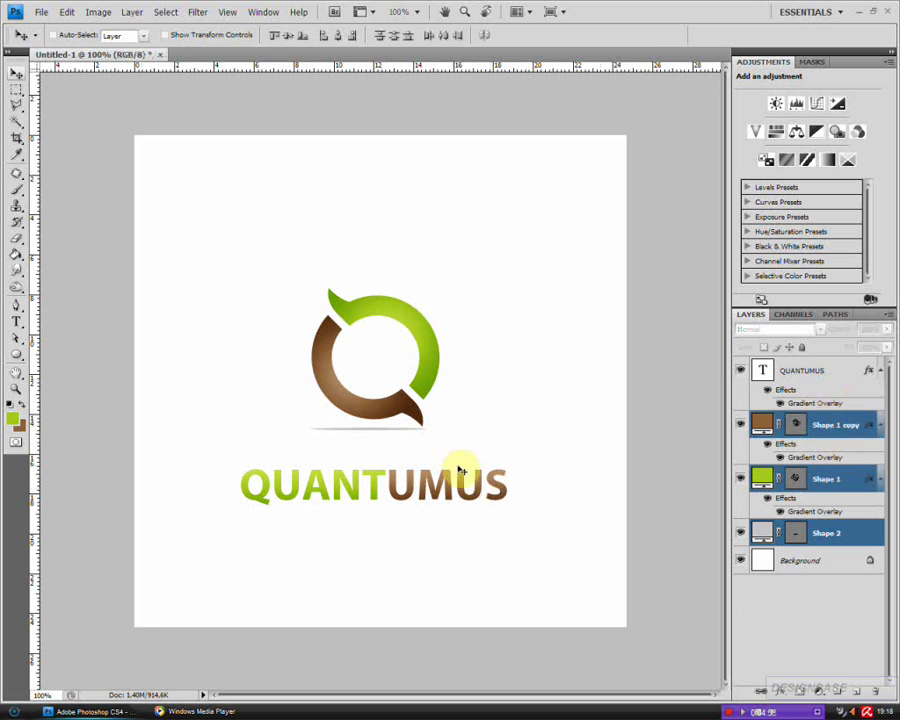
key("ctrl+t")
left_click_drag(310, 282, 317, 294)
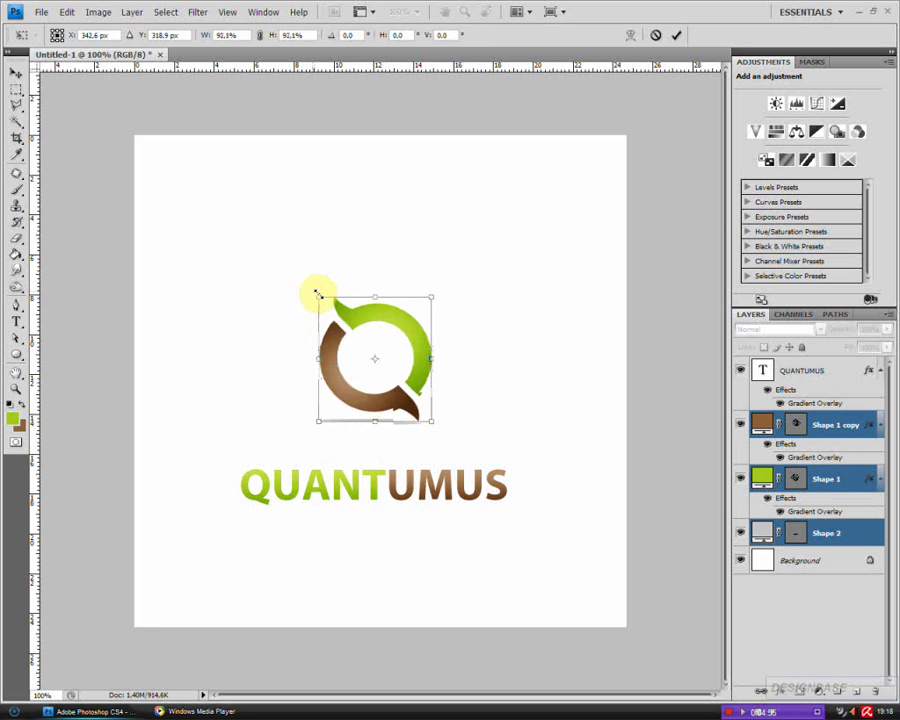
key("Return")
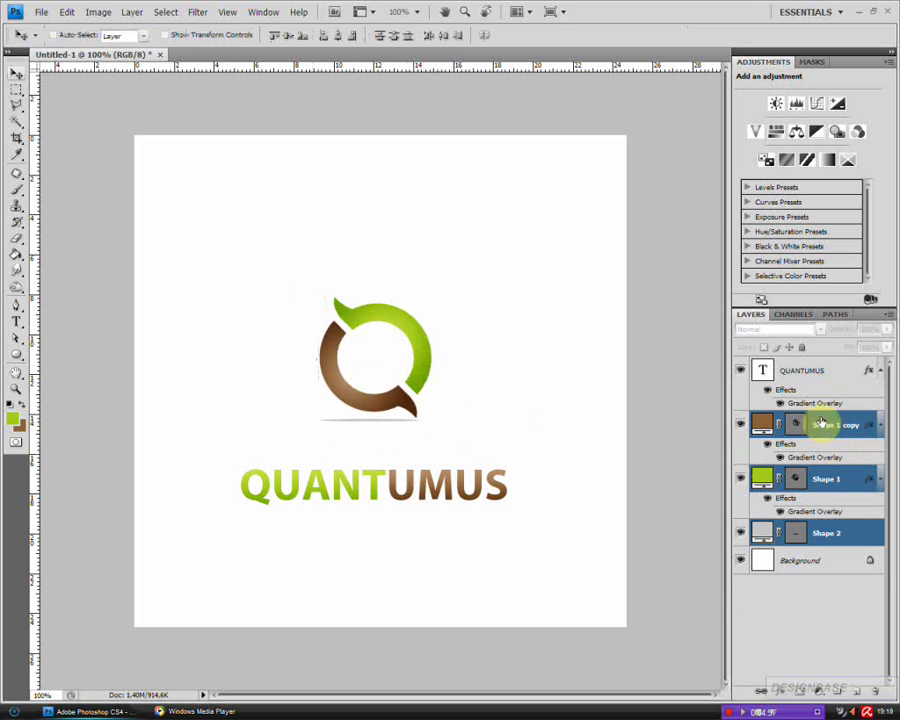
Move the QUANTUMUS text up close beneath the ring and shift the whole logo slightly to centre it on the canvas.
left_click(803, 371)
left_click_drag(483, 516, 464, 459)
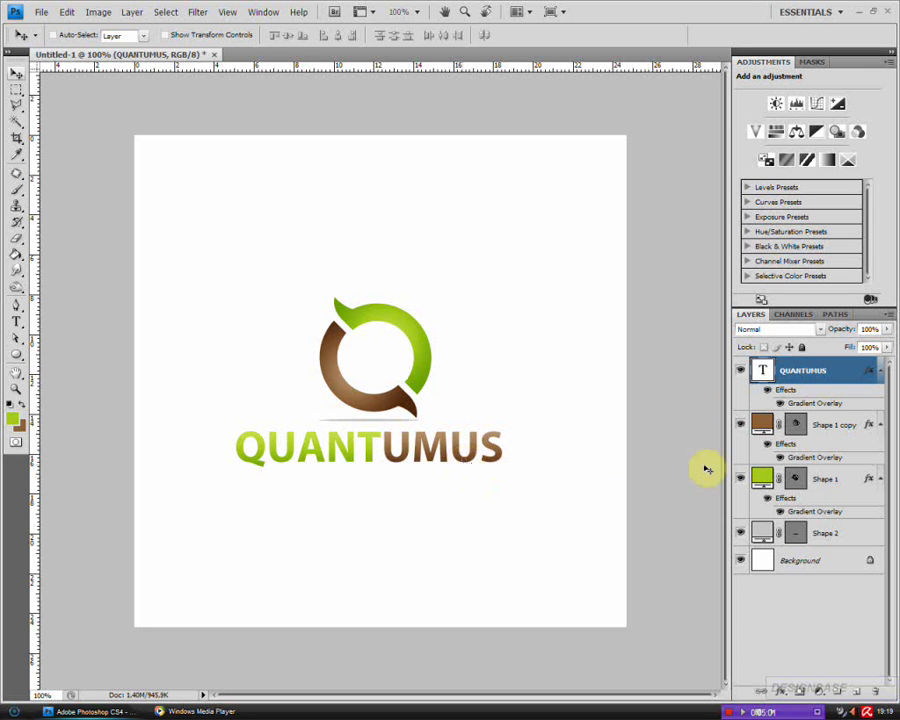
left_click(827, 535, "shift")
mouse_move(400, 448)
left_mouse_down()
mouse_move(424, 444)
mouse_move(400, 443)
mouse_move(412, 436)
mouse_move(412, 444)
mouse_move(411, 433)
left_mouse_up()
Convert the Background into the regular layer Layer 0 and turn on a Gradient Overlay for it.
left_click(850, 562)
double_click(850, 562)
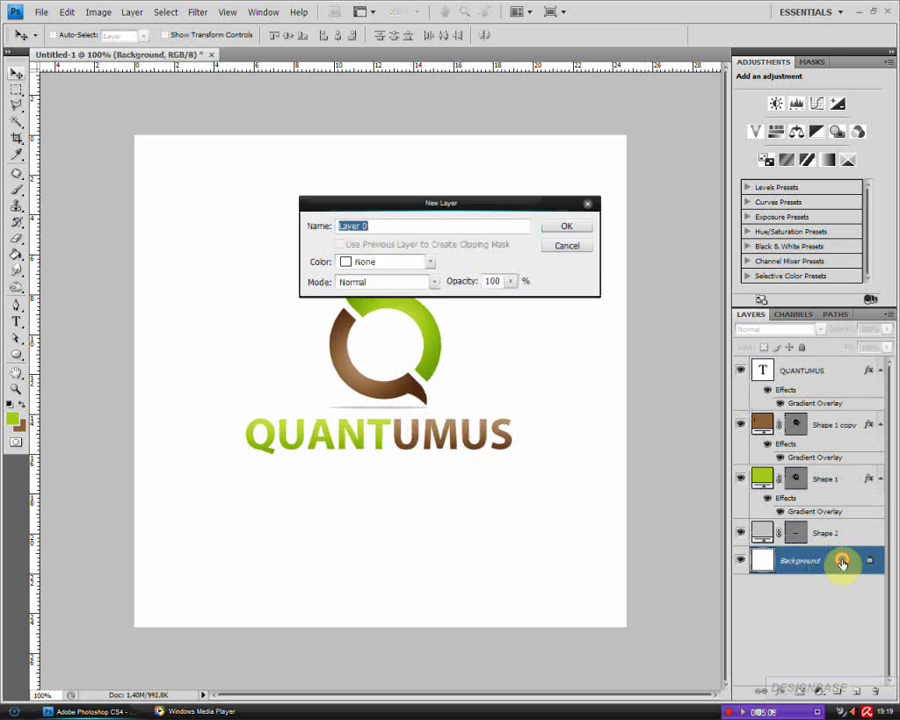
key("Return")
double_click(850, 562)
left_click(541, 627)
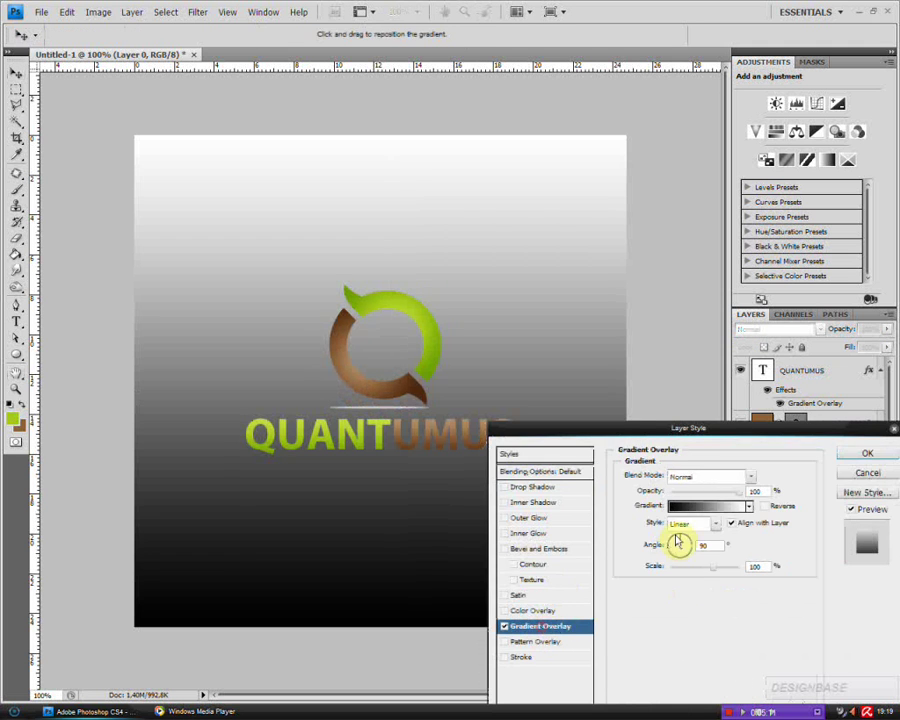
Set the background's overlay to the Not yellow/green - Semi Flat gradient preset with the Radial style.
left_click(696, 513)
left_click_drag(755, 342, 753, 452)
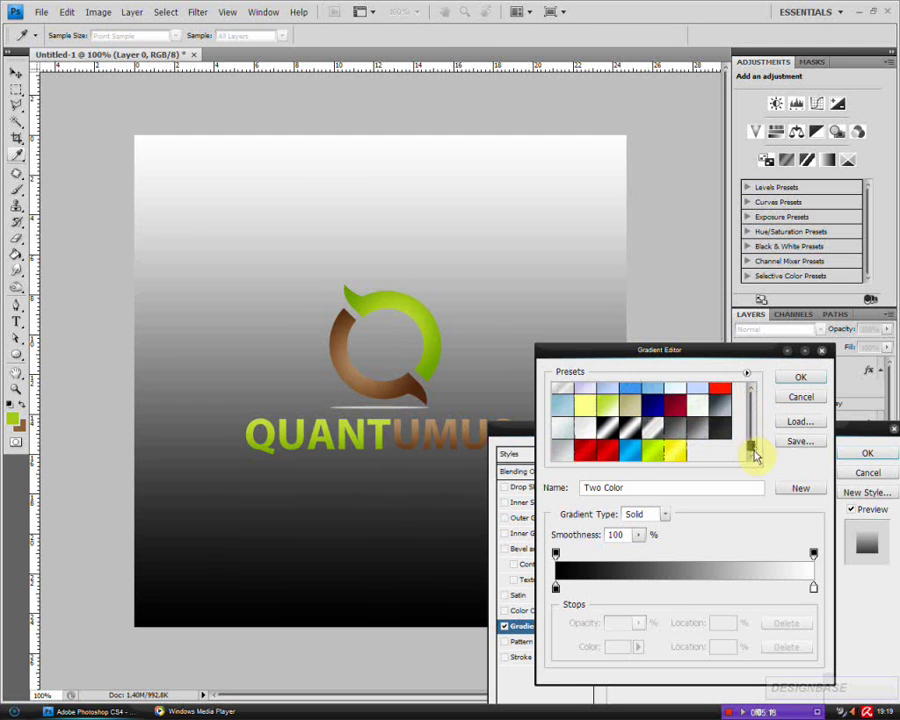
left_click(700, 408)
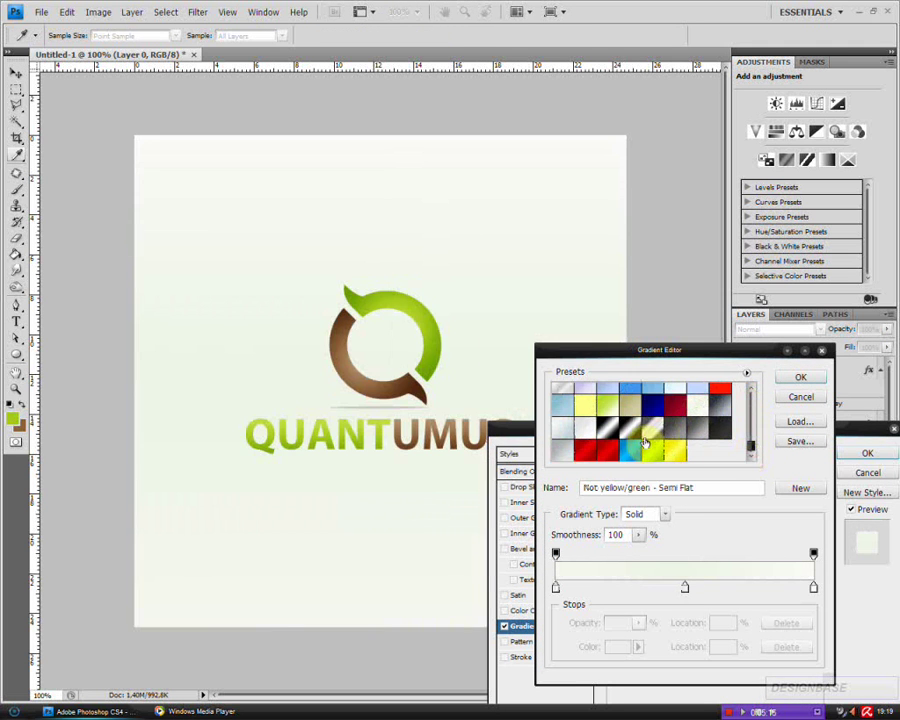
key("Return")
left_click(699, 530)
left_click(697, 547)
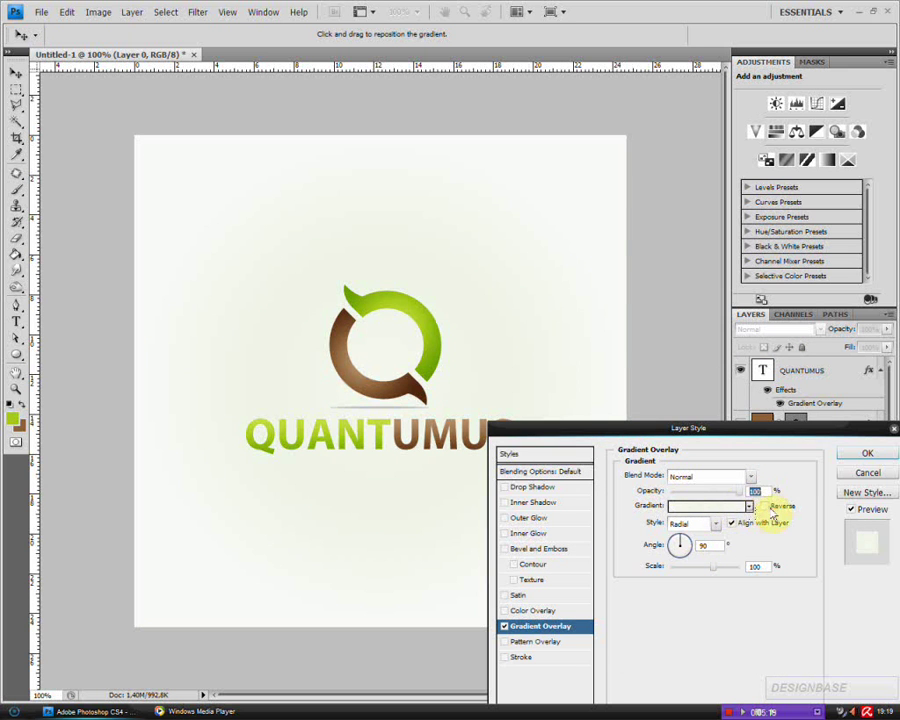
Replace the background's overlay gradient with the light grey-to-white Custom preset and apply the layer style.
left_click(715, 507)
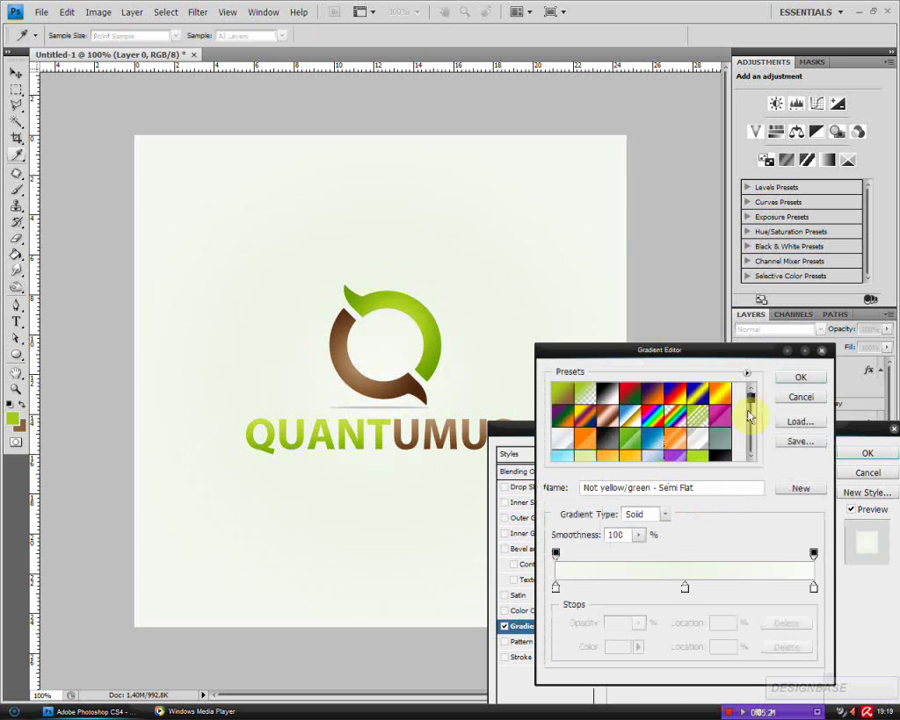
left_click_drag(751, 415, 751, 446)
left_click(587, 426)
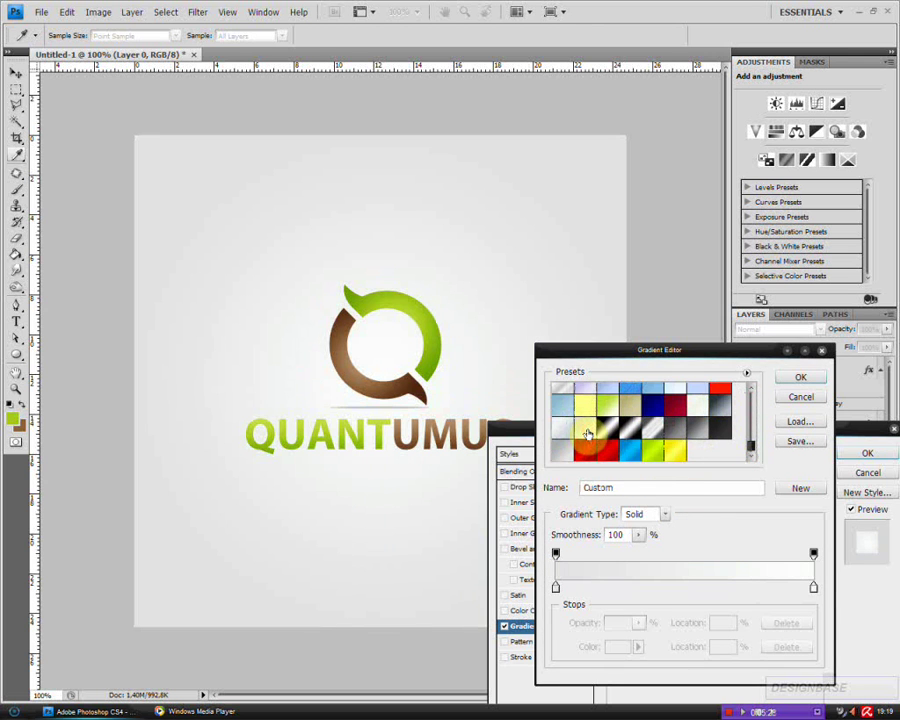
key("Return")
key("Return")
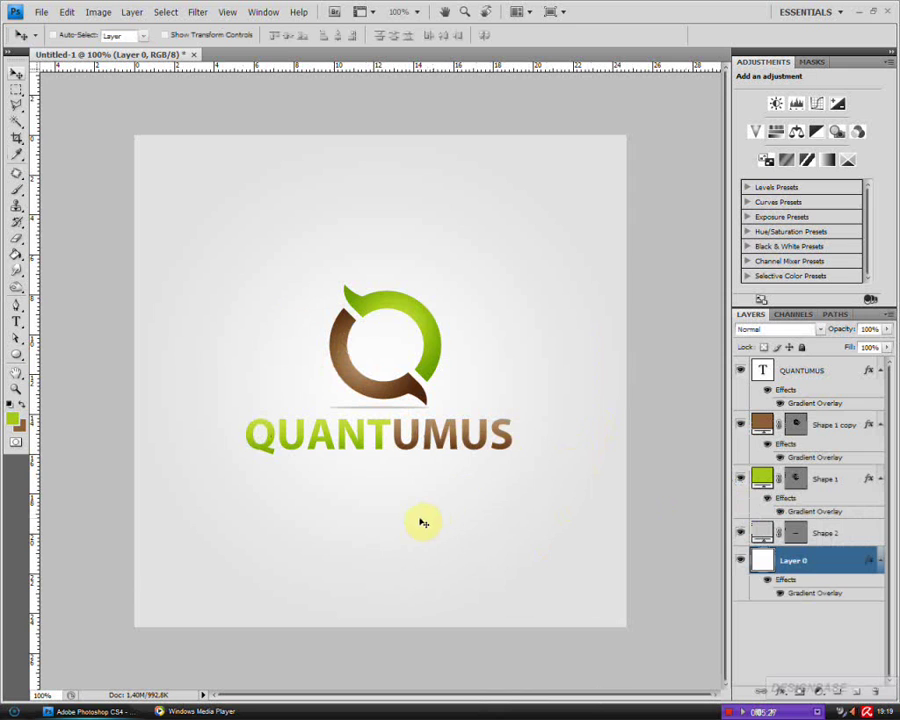
Add the tagline text "quality.quantumus" in lowercase on a new text layer below the company name.
left_click(14, 323)
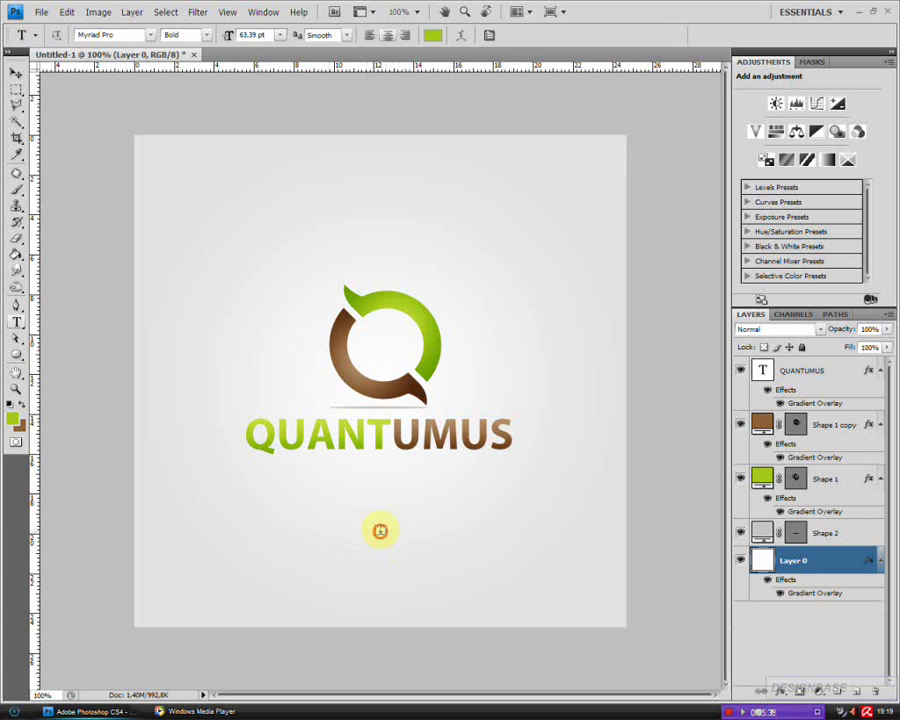
left_click(380, 530)
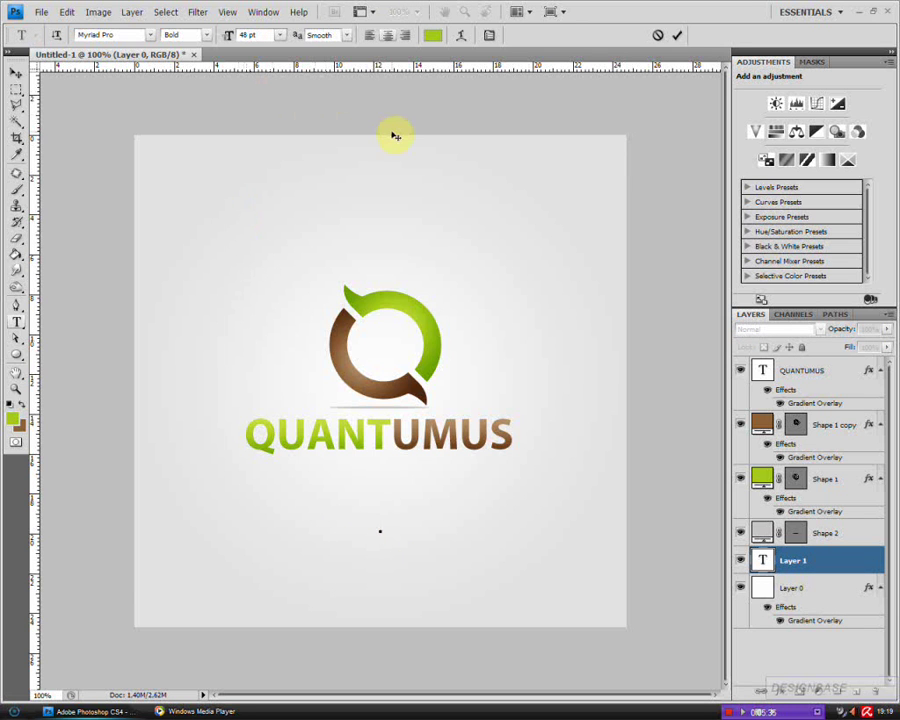
type("QUA")
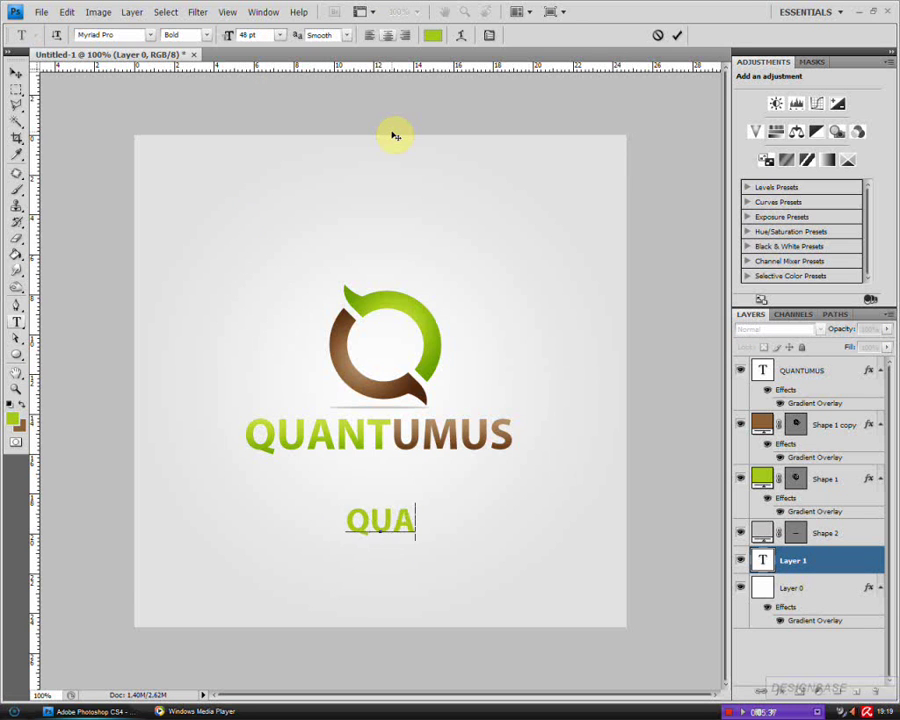
key("BackSpace")
key("BackSpace")
key("BackSpace")
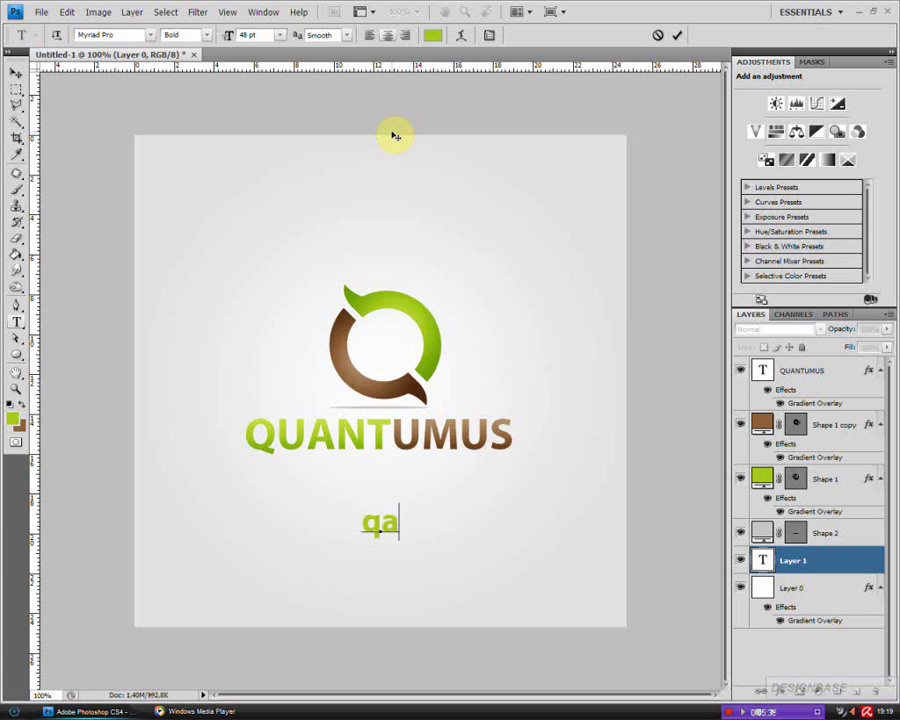
type("quali")
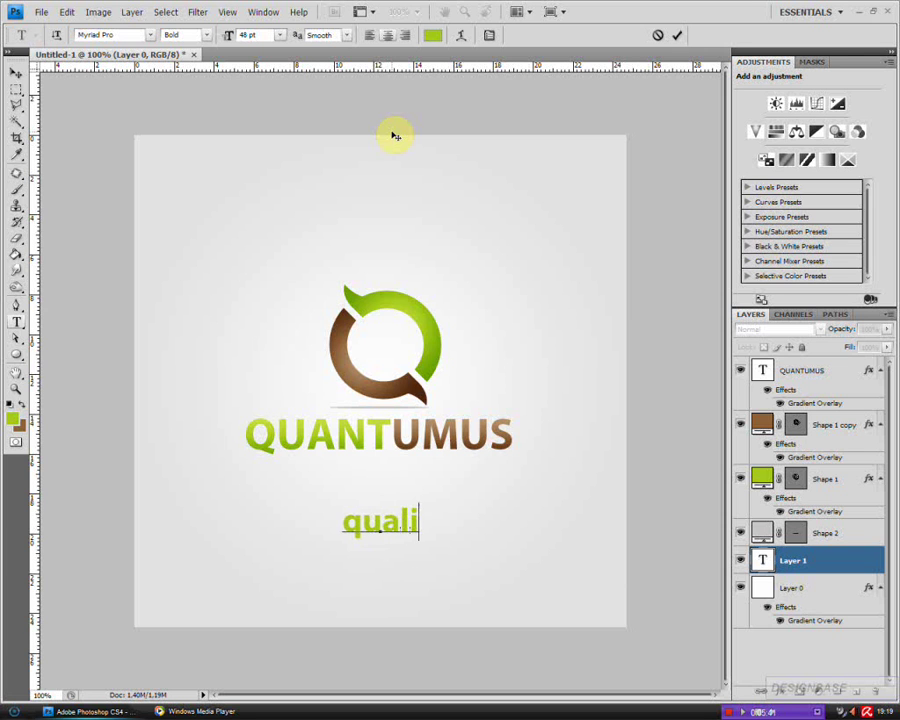
type("ty")
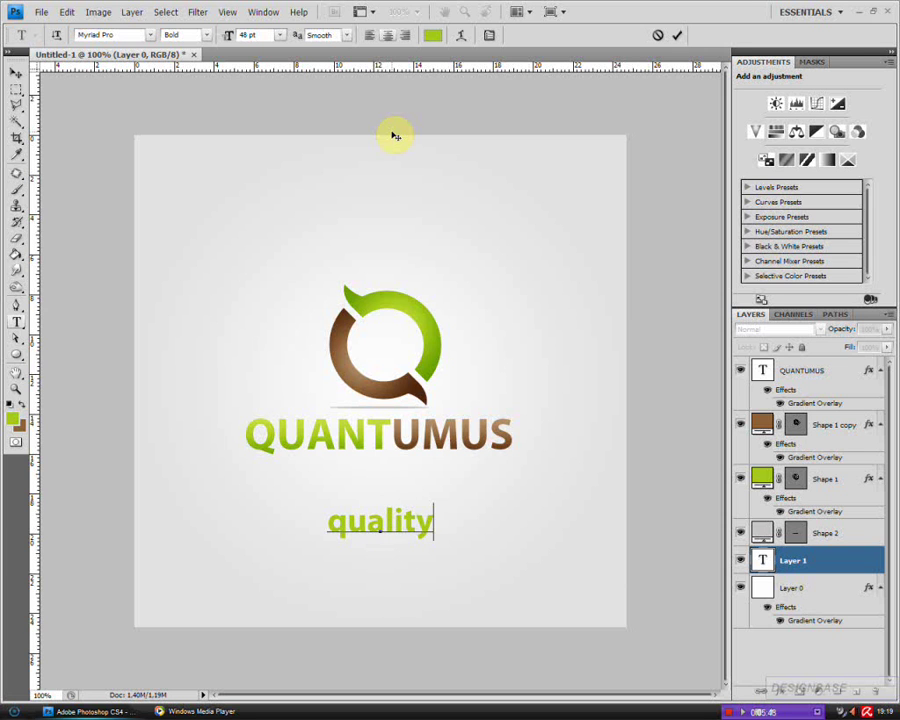
type(".quan")
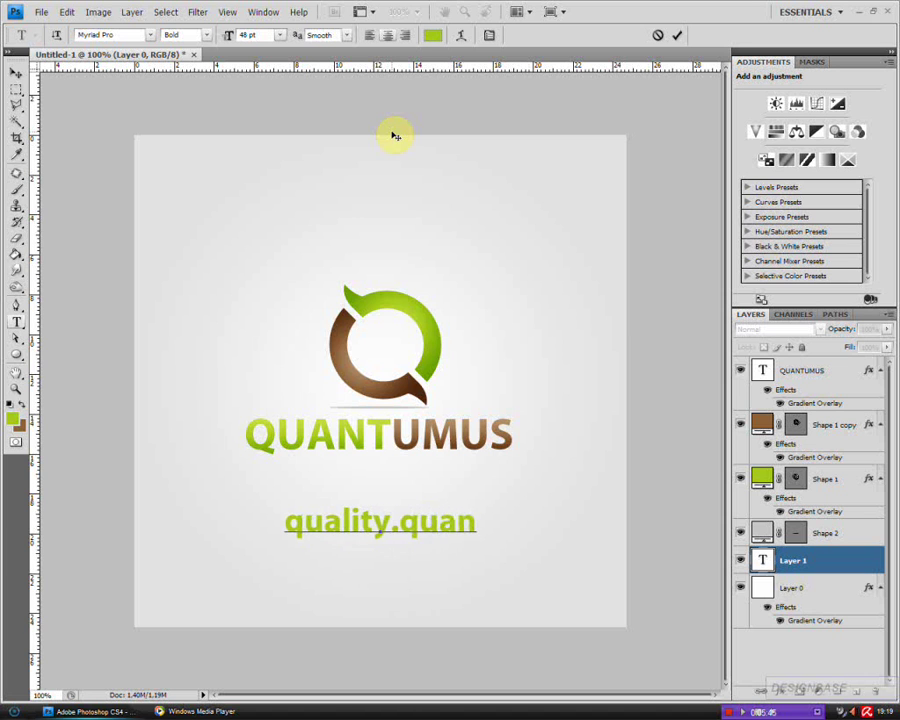
type("t")
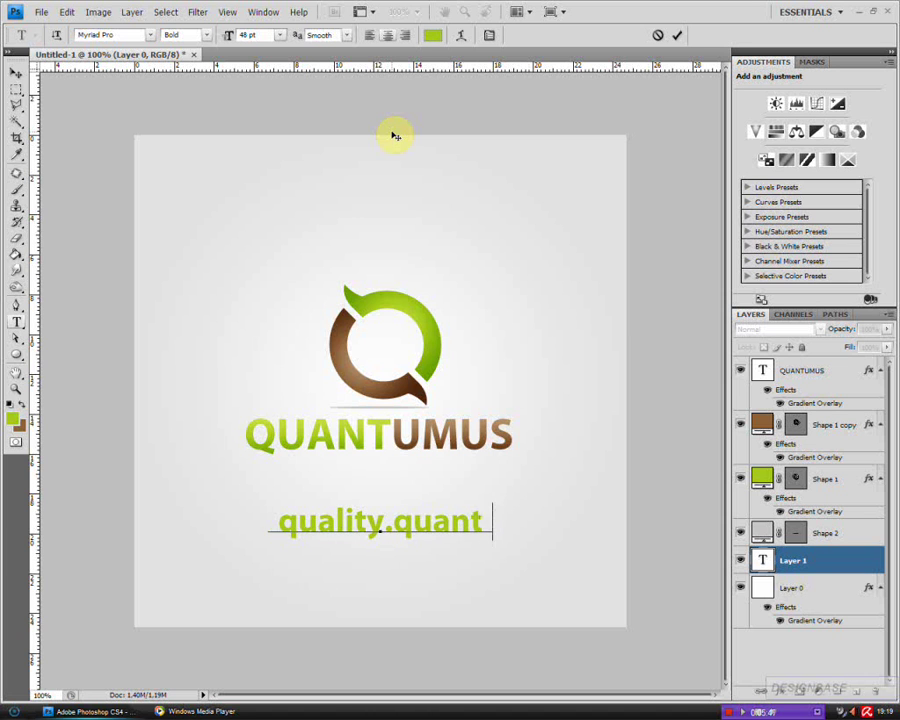
type("umus")
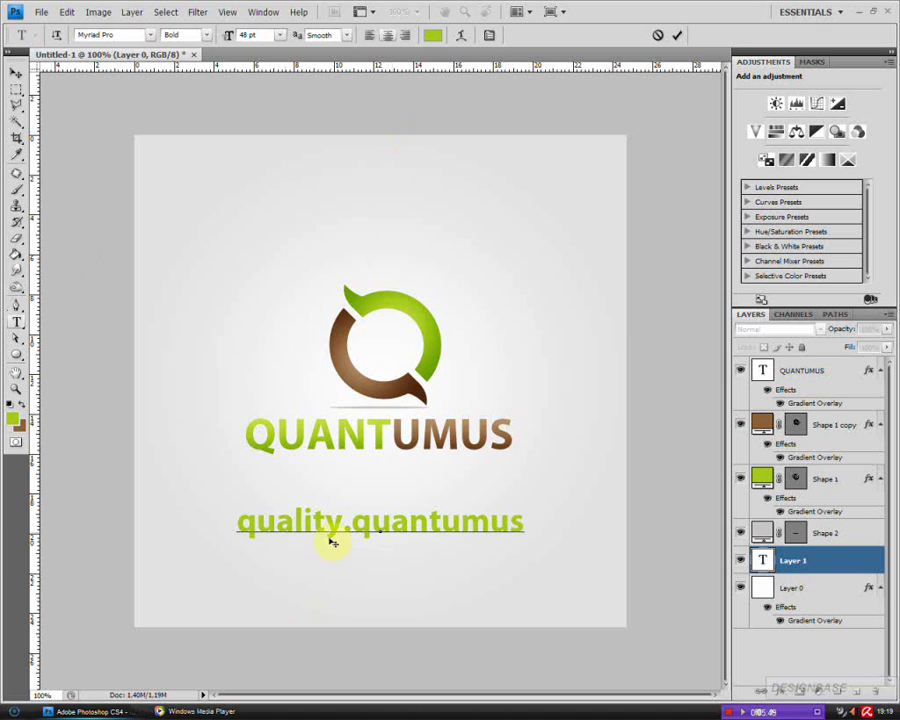
Set the whole tagline's font style to Bold Italic, keeping Myriad Pro.
key("ctrl+a")
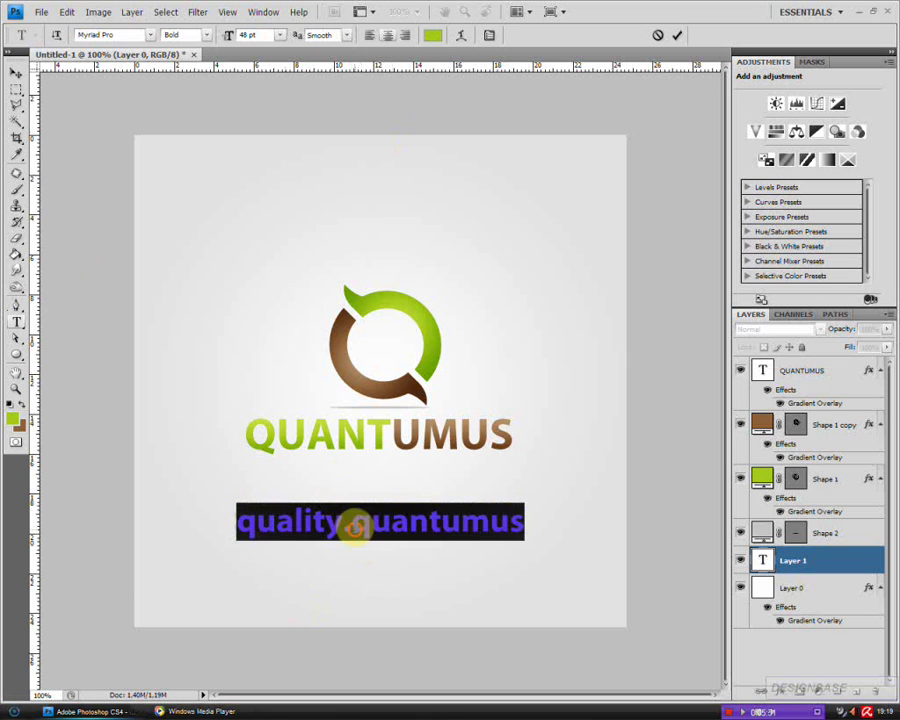
left_click(117, 34)
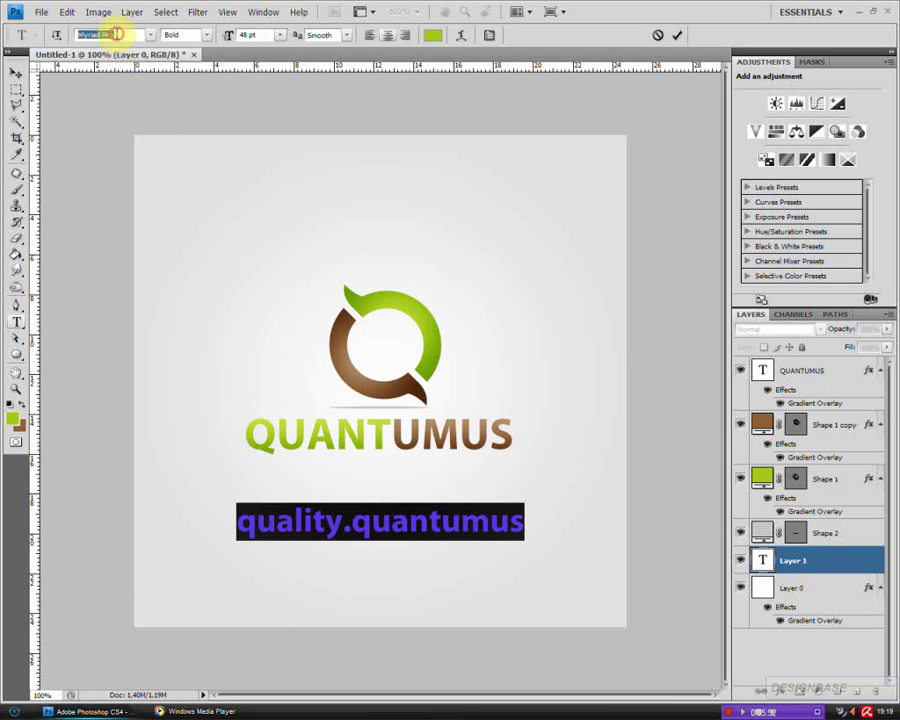
left_click(208, 40)
left_click(210, 172)
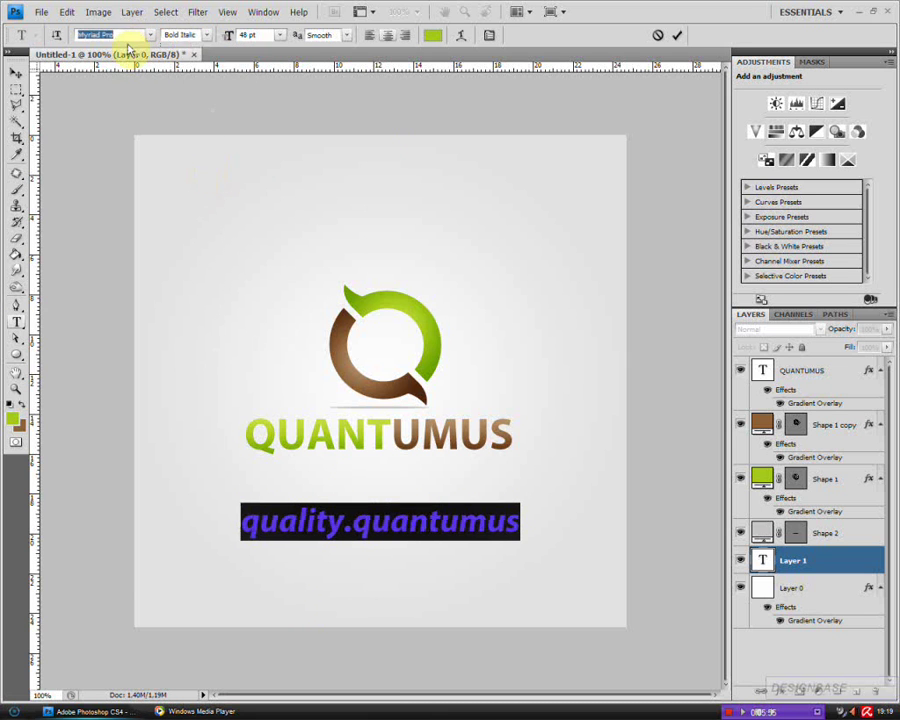
left_click(333, 519)
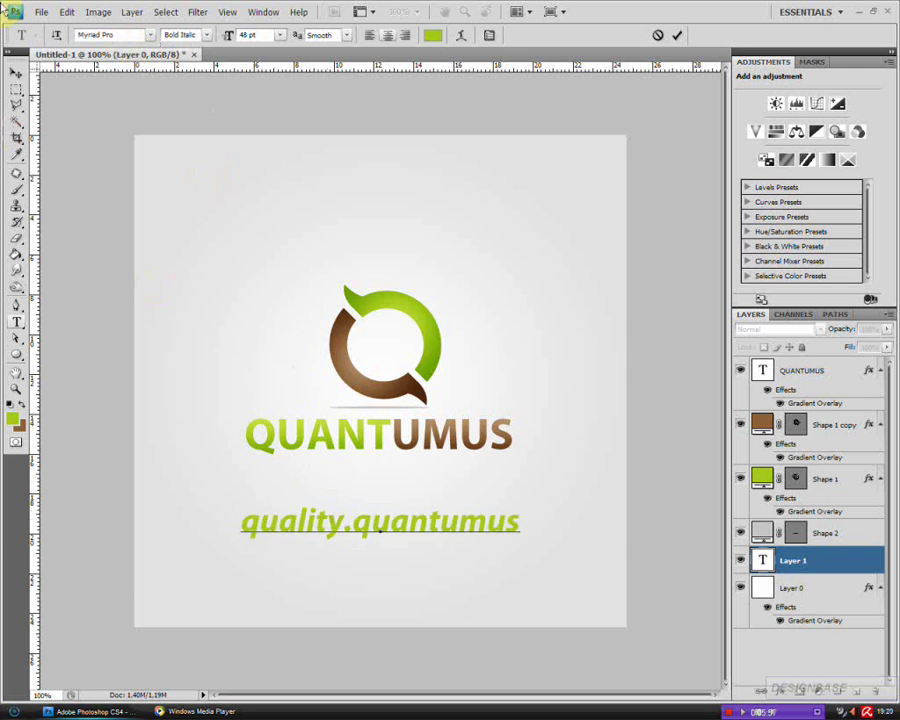
Scale the tagline down to about 21 pt and place it directly beneath the UMUS part of the company name.
left_click(16, 73)
key("ctrl+t")
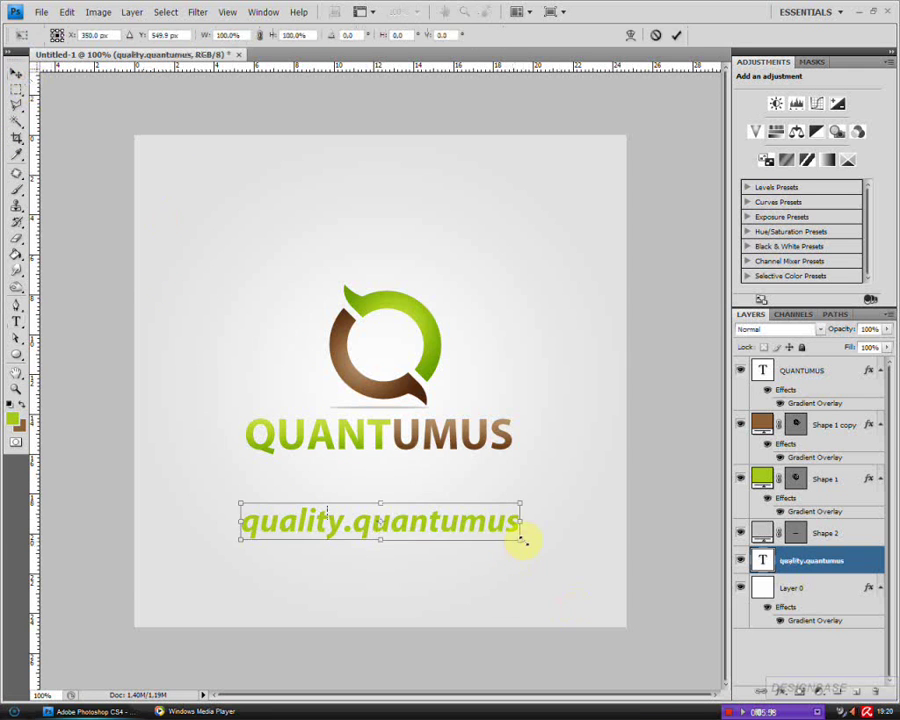
left_click_drag(521, 540, 493, 466)
key("Return")
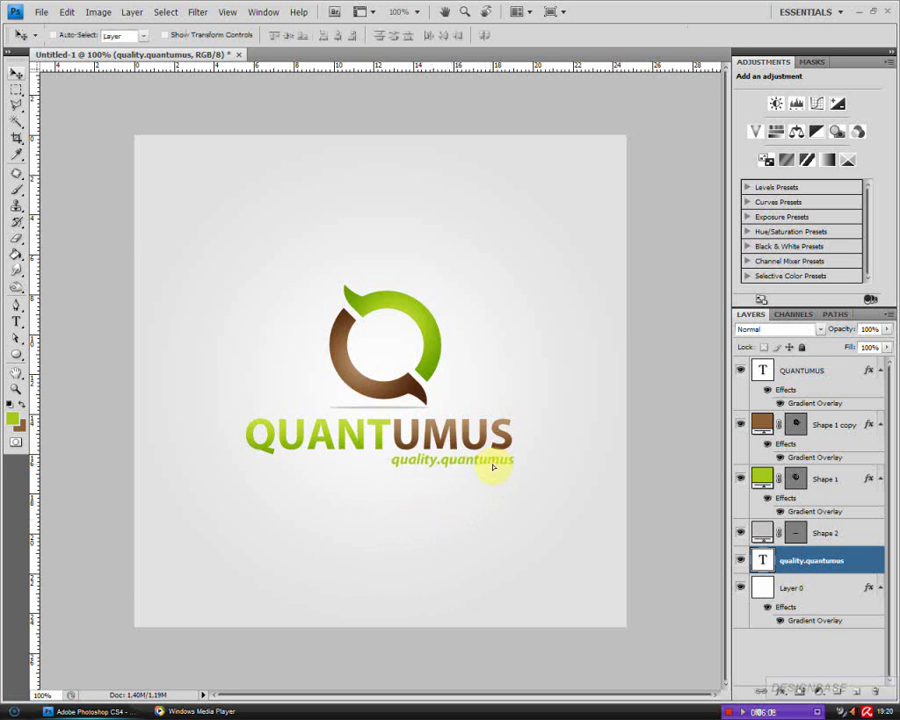
Enclose the tagline in double quotation marks so it reads “quality.quantumus”.
left_click(16, 321)
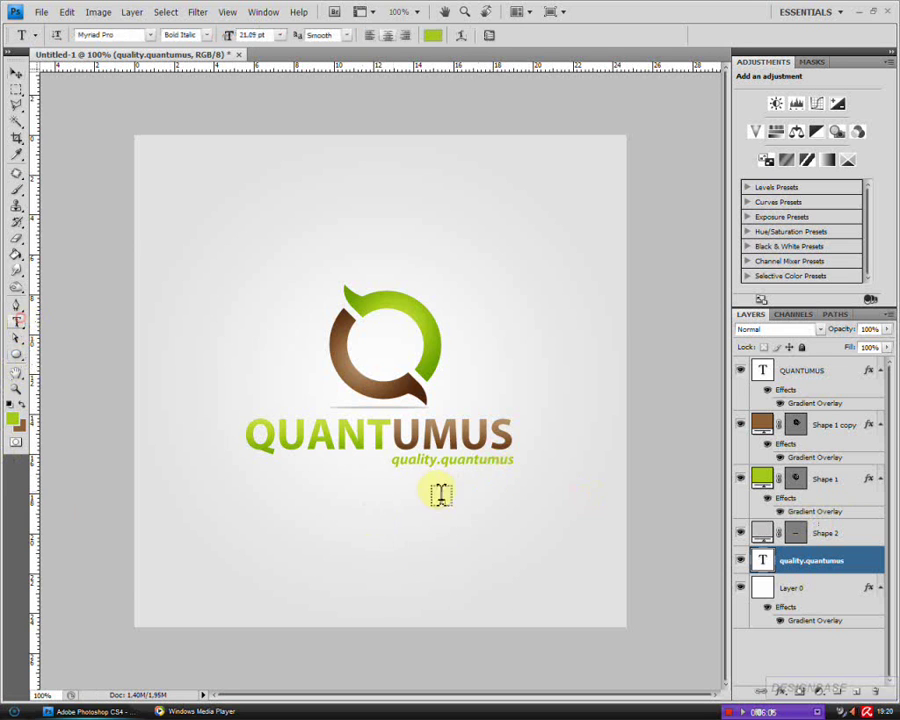
left_click(397, 467)
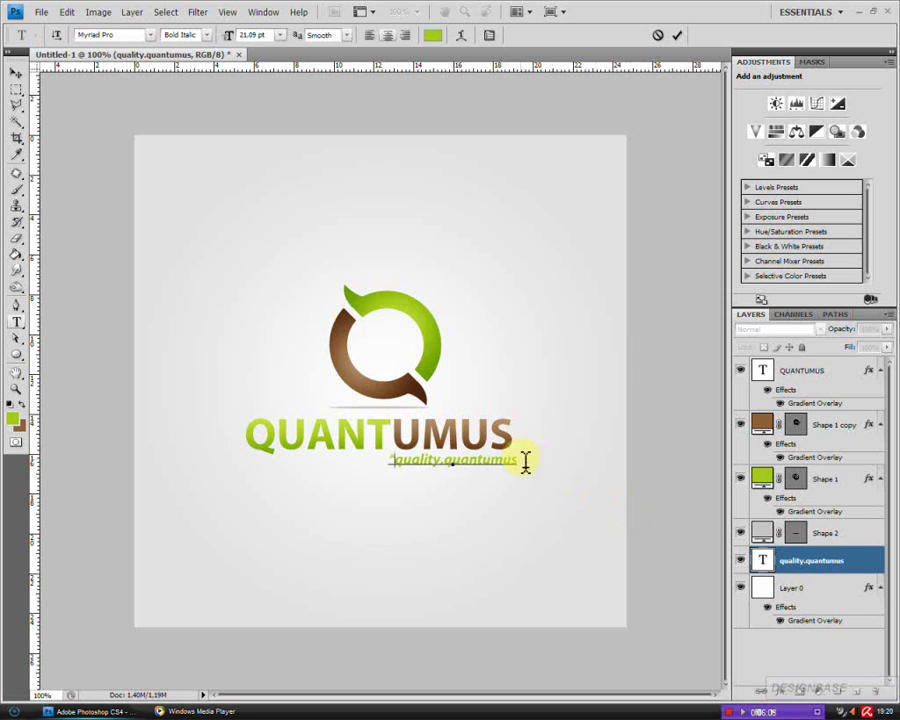
key("End")
type("\"")
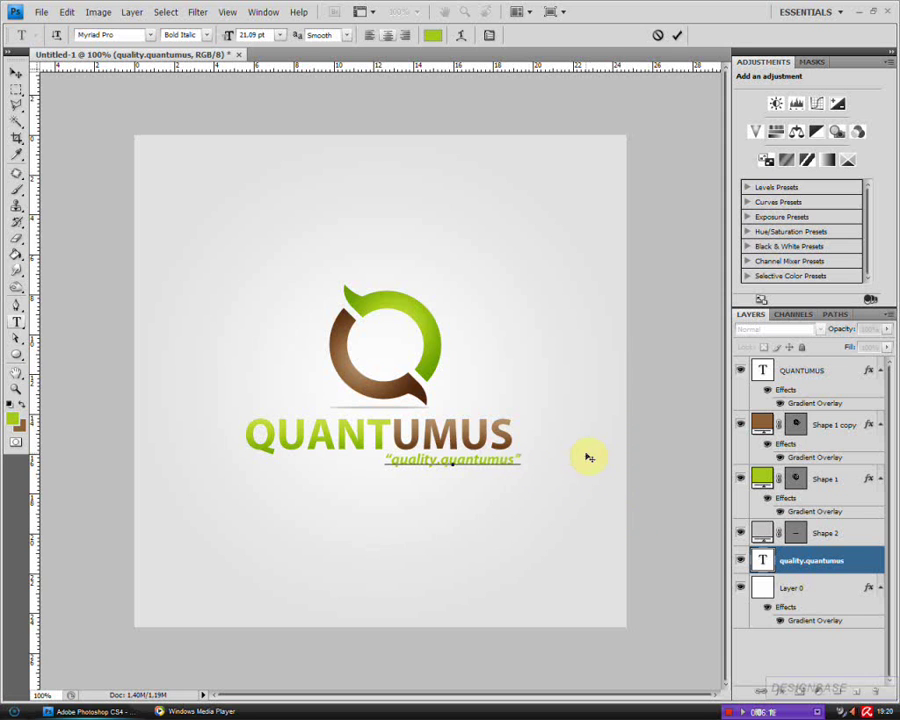
left_click(18, 72)
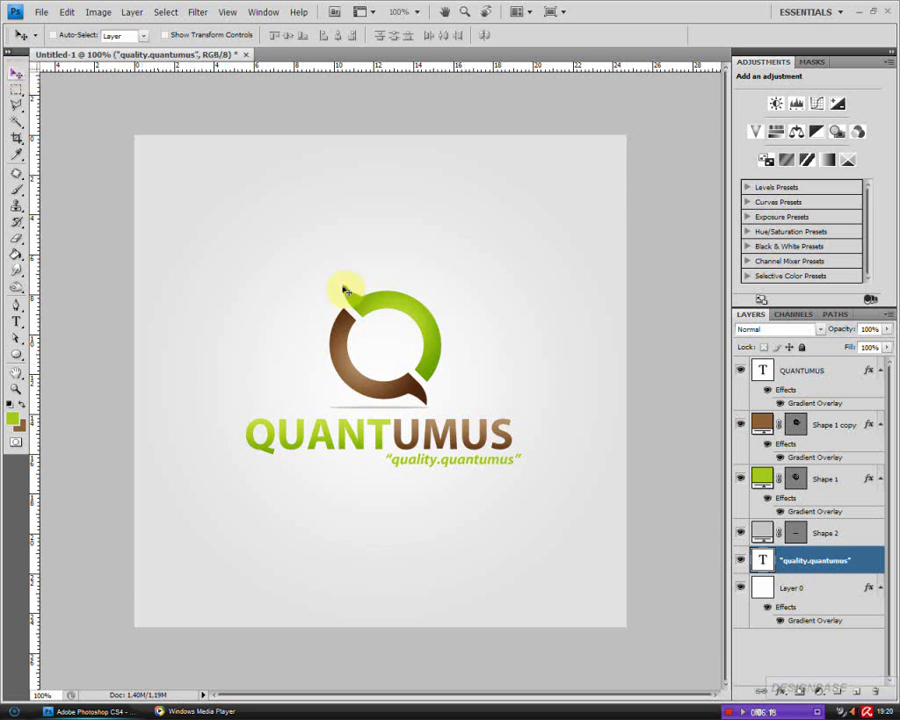
Nudge the tagline slightly left and up so it sits close under the company name, near its final S.
key("Left")
key("Left")
key("Left")
key("Left")
key("Left")
key("Left")
key("Up")
key("Up")
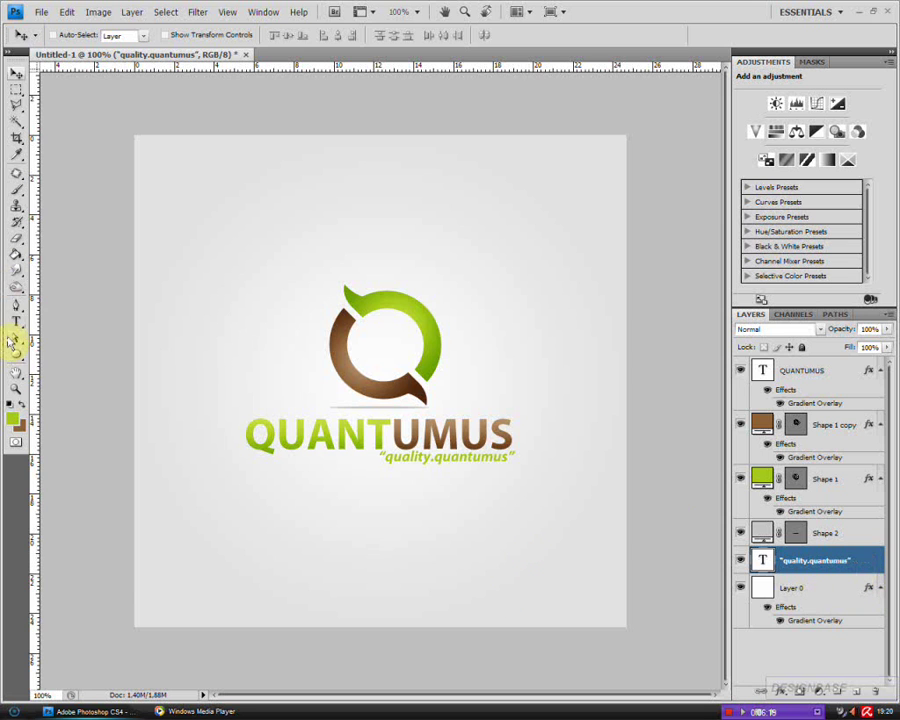
Recolour the whole tagline with brown 8d6239 sampled from the ring's brown half.
left_click(16, 322)
left_click(431, 457)
key("ctrl+a")
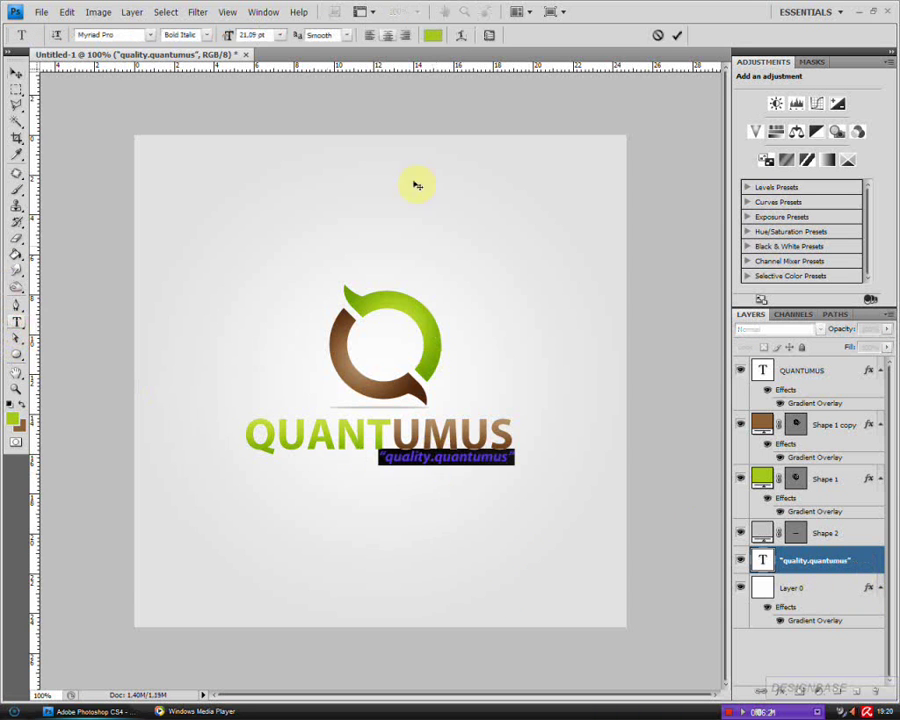
left_click(432, 35)
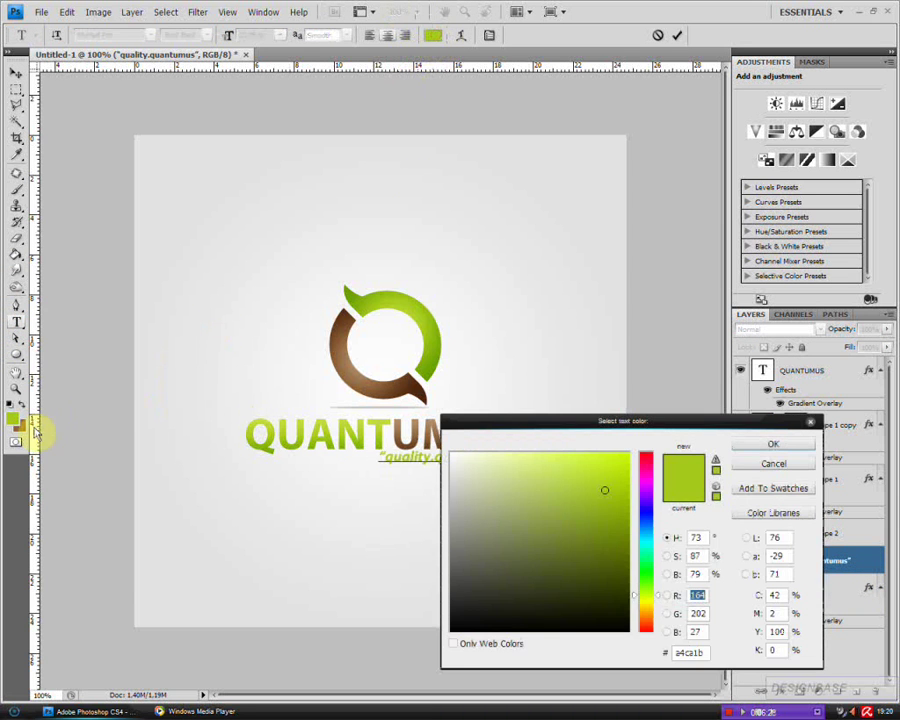
left_click(370, 360)
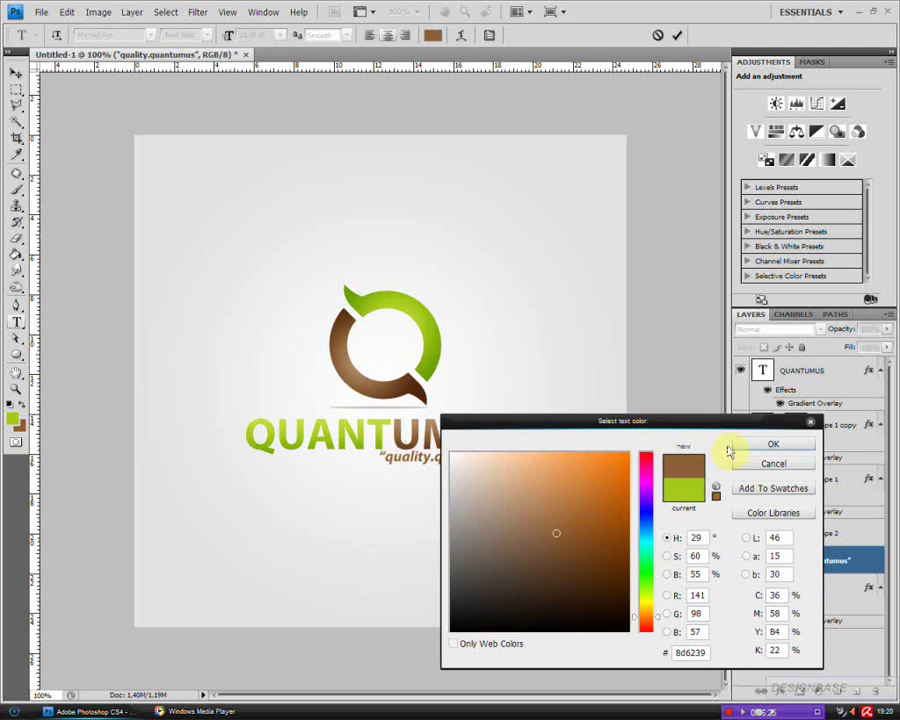
left_click(770, 444)
left_click(15, 74)
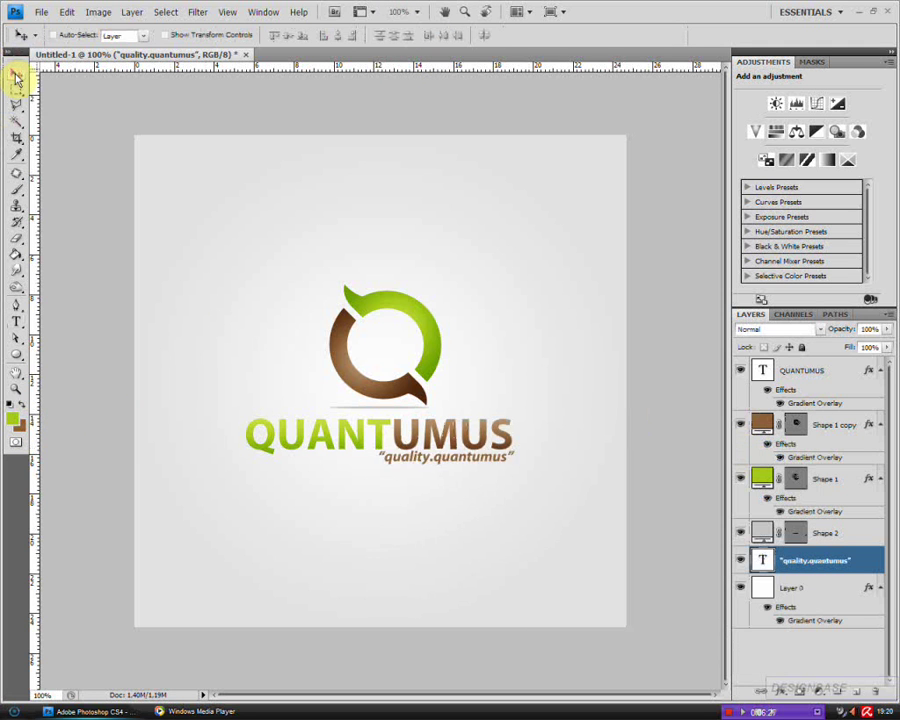
Select all the logo layers from the tagline up to QUANTUMUS, leaving out the background Layer 0.
left_click(818, 372, "shift")
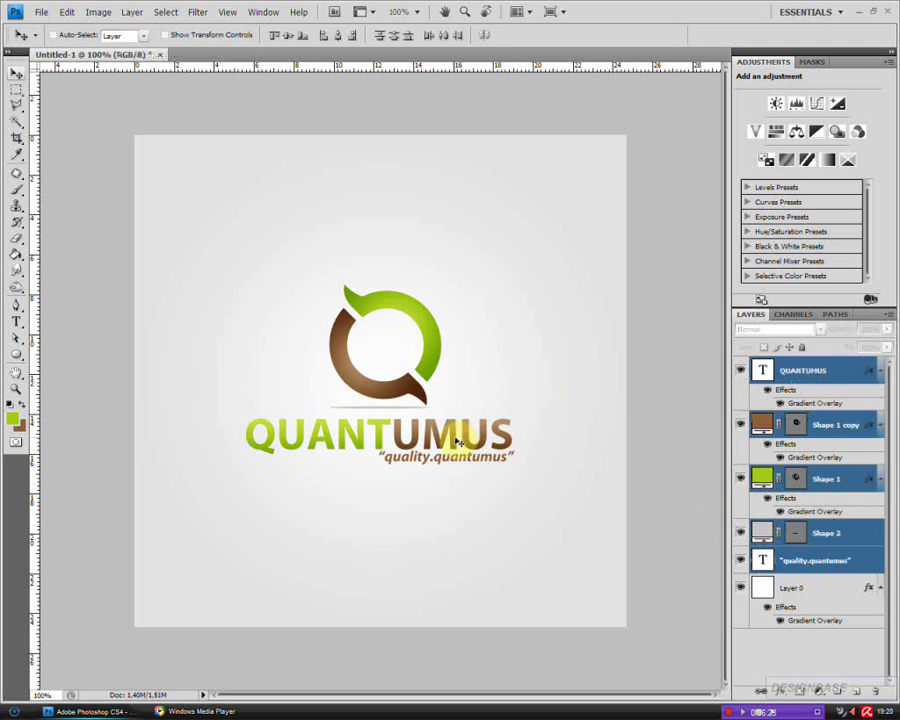